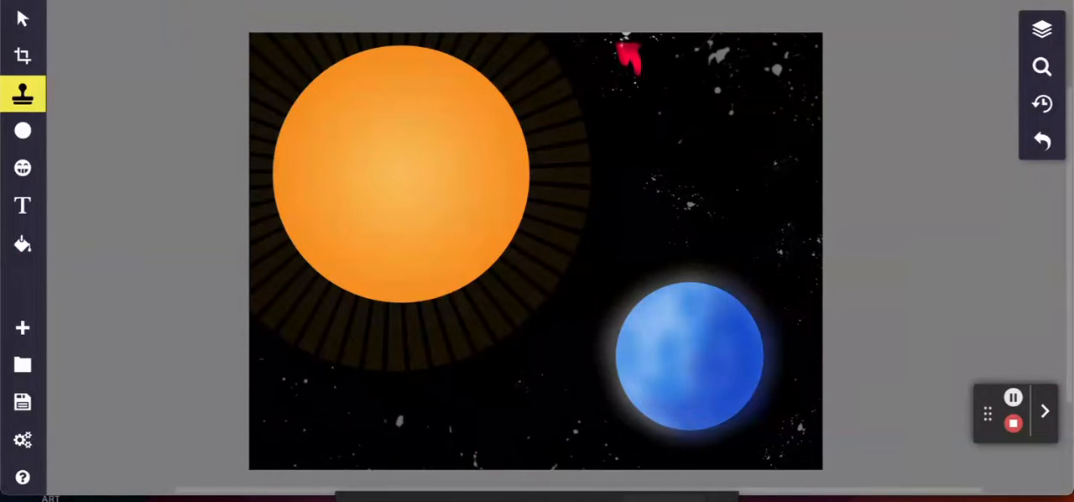
- Create a new 683 by 520 px canvas with the plain Color background
left_click(623, 44)
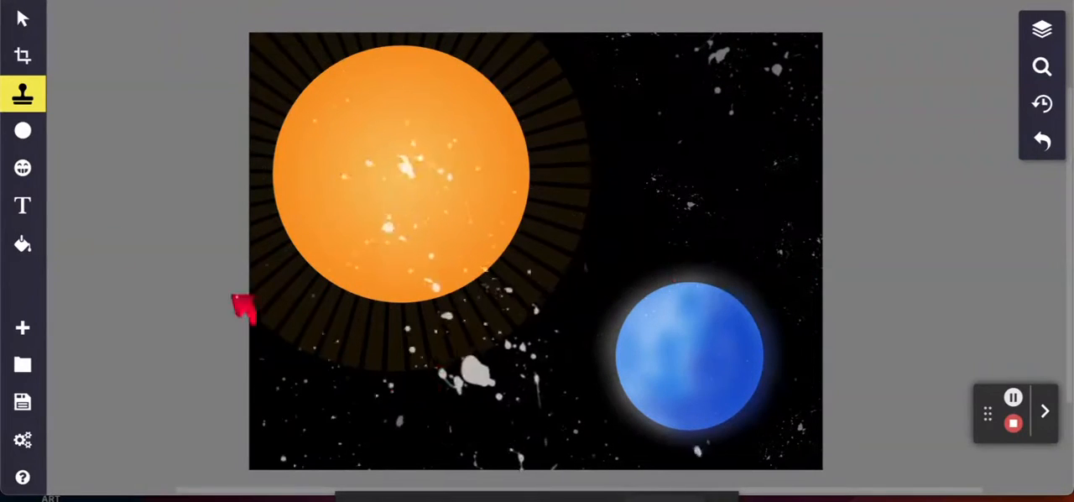
left_click(22, 329)
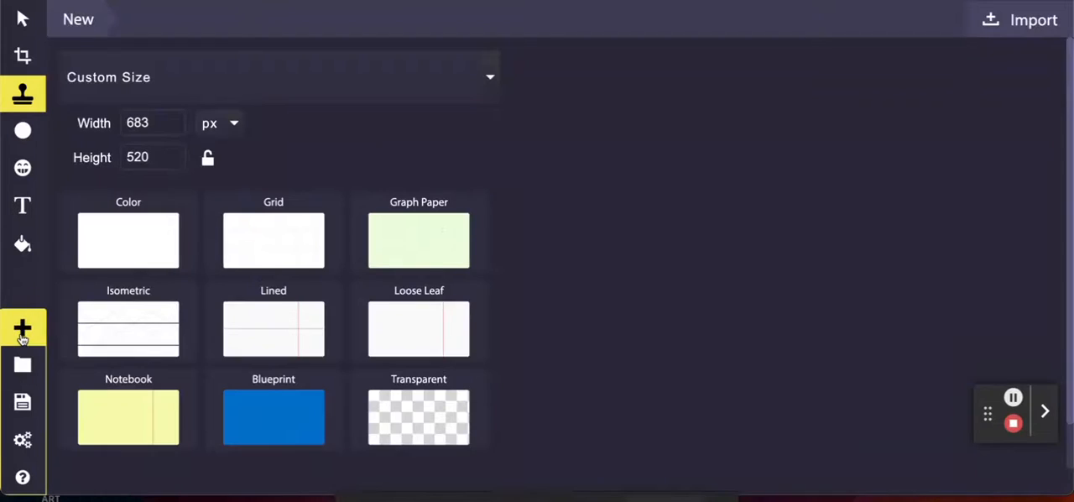
left_click(125, 257)
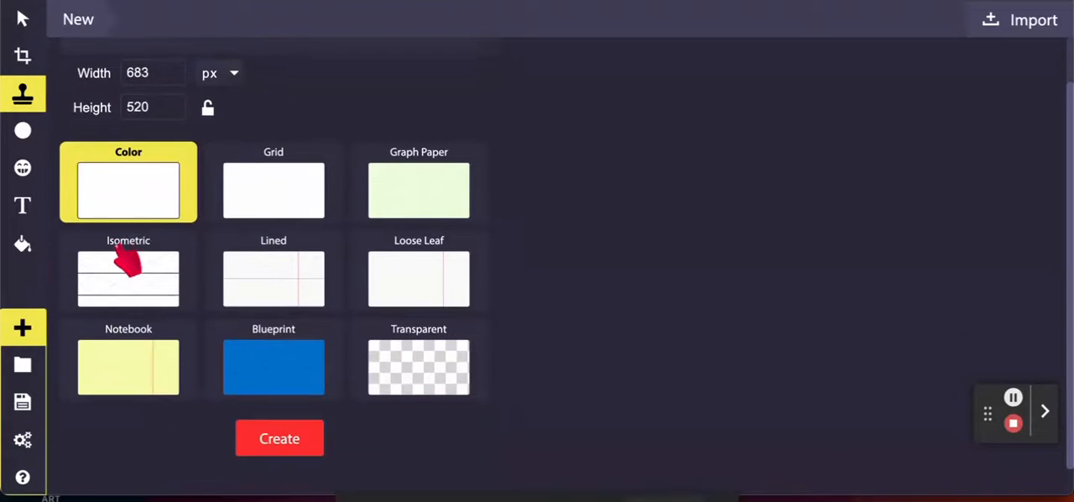
left_click(277, 445)
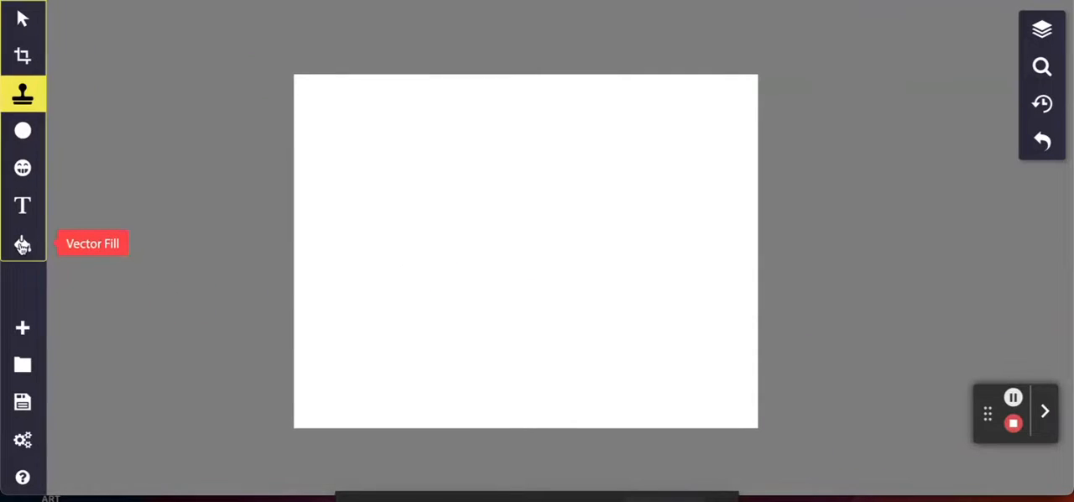
- Fill the whole canvas with black at 100% opacity using Vector Fill
left_click(23, 244)
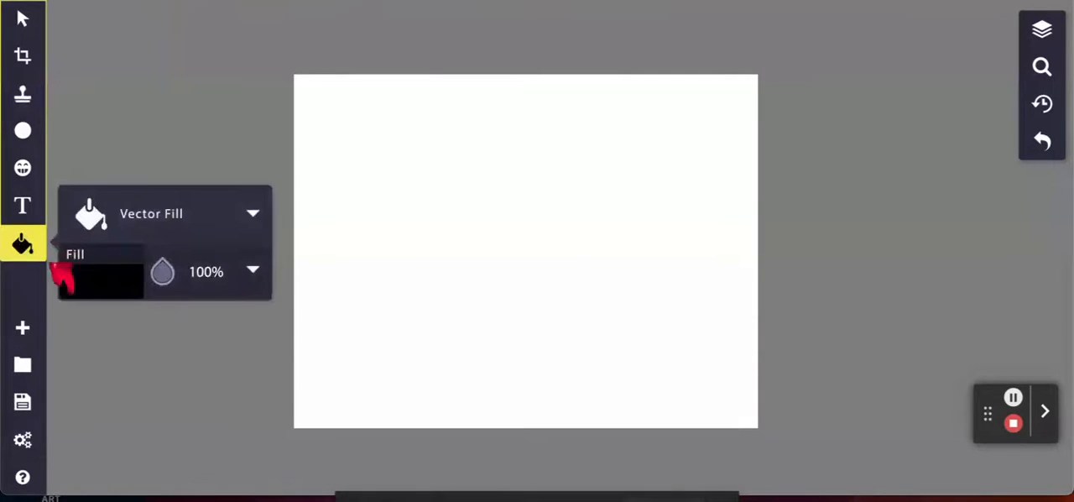
left_click(499, 319)
left_click(542, 31)
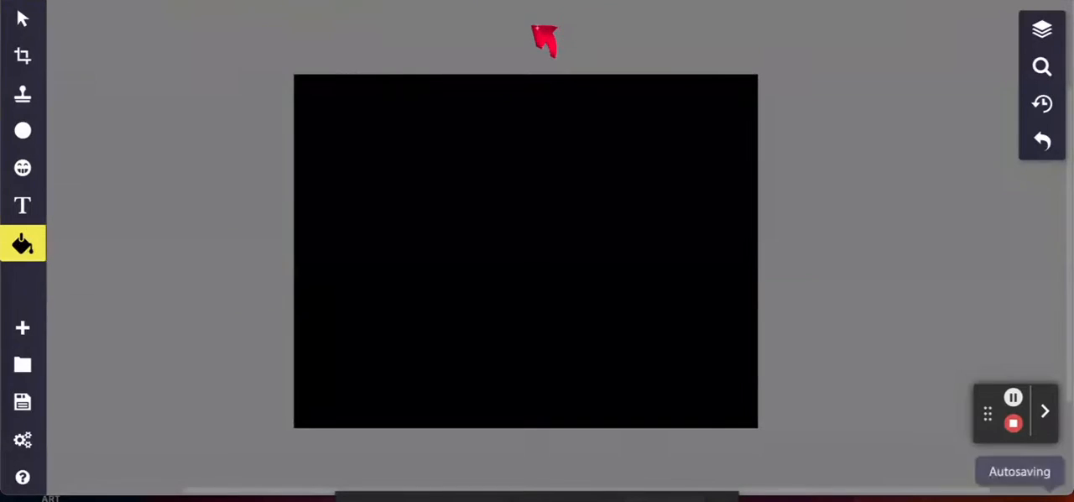
- Choose the Circle shape and open its fill settings
left_click(24, 132)
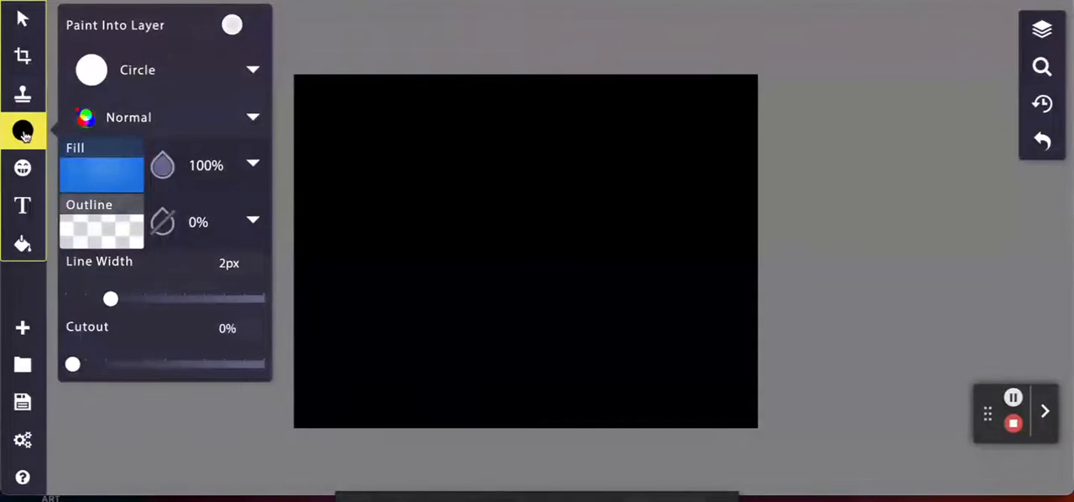
left_click(147, 75)
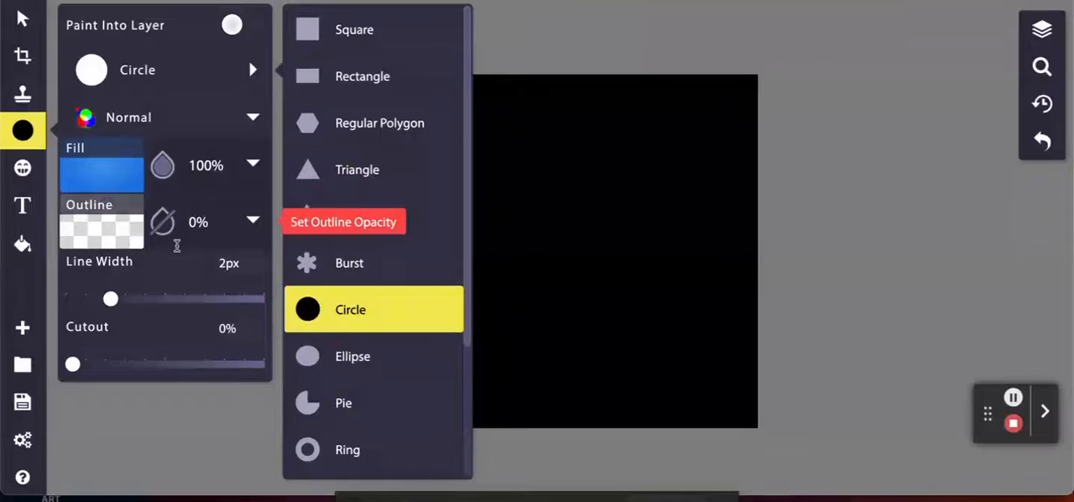
left_click(92, 173)
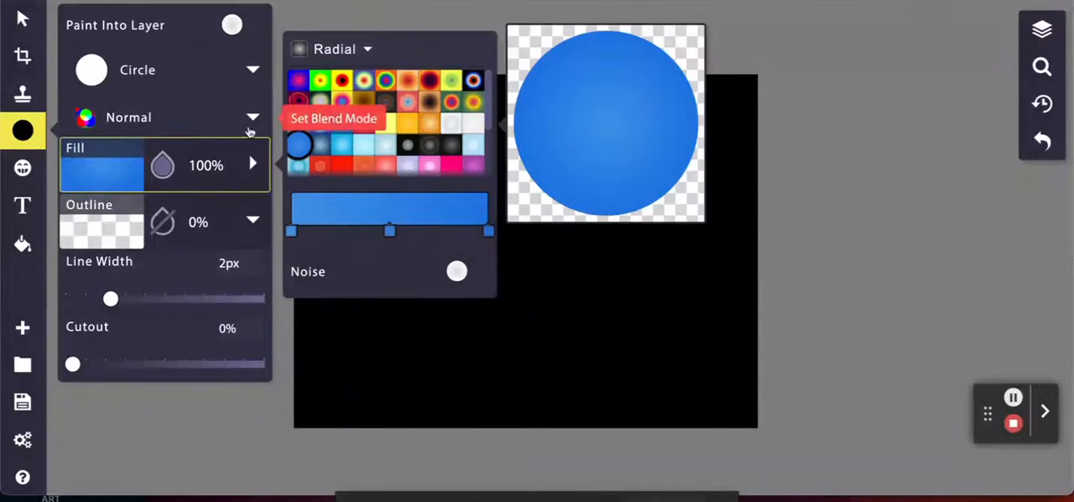
left_click(367, 48)
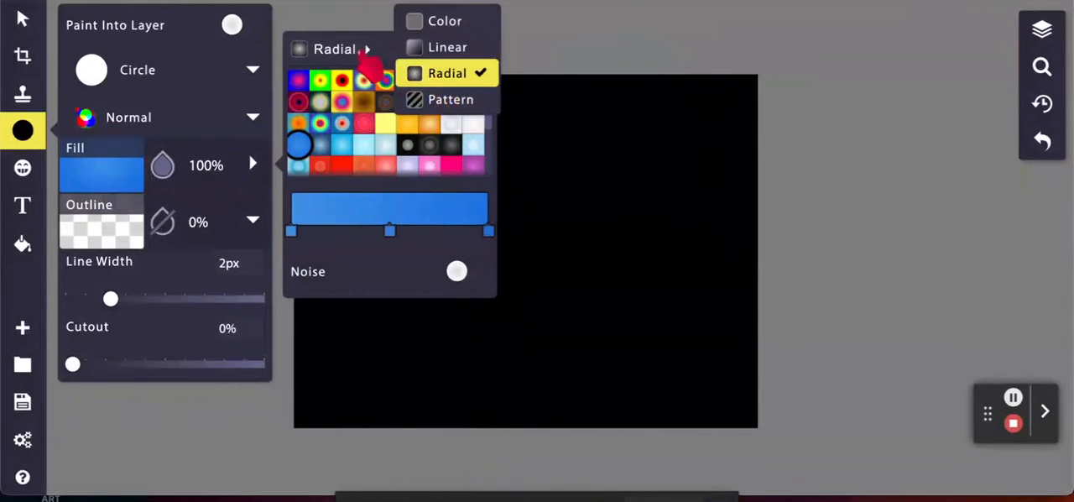
left_click(453, 25)
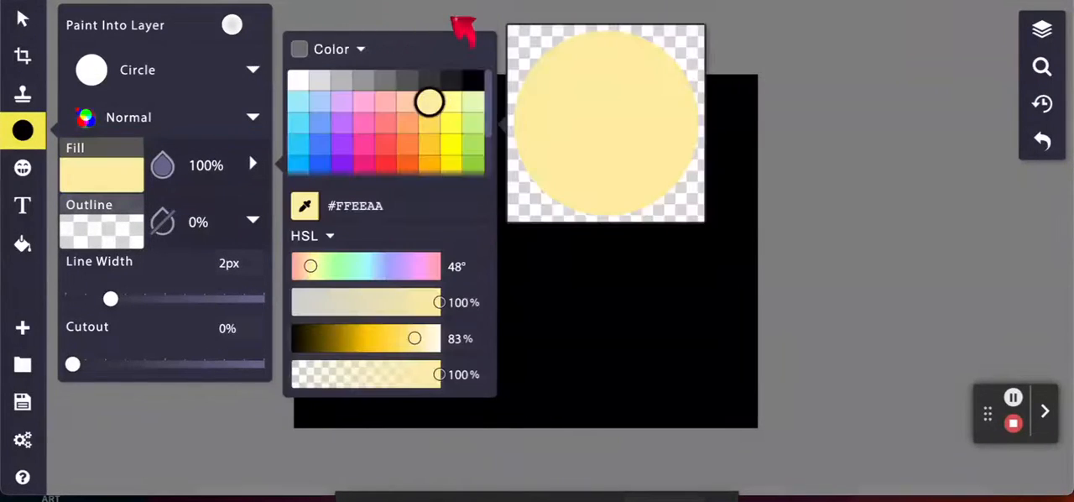
left_click(453, 124)
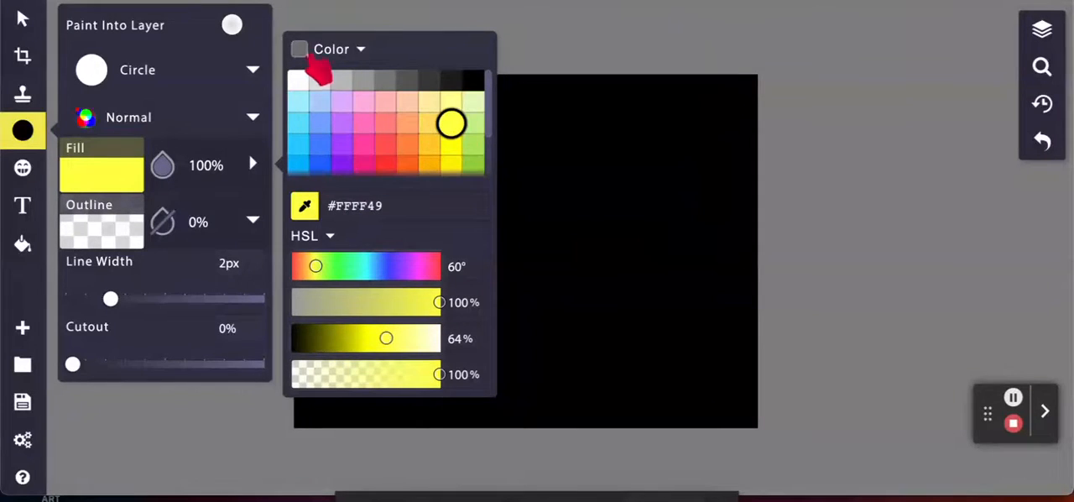
left_click(363, 50)
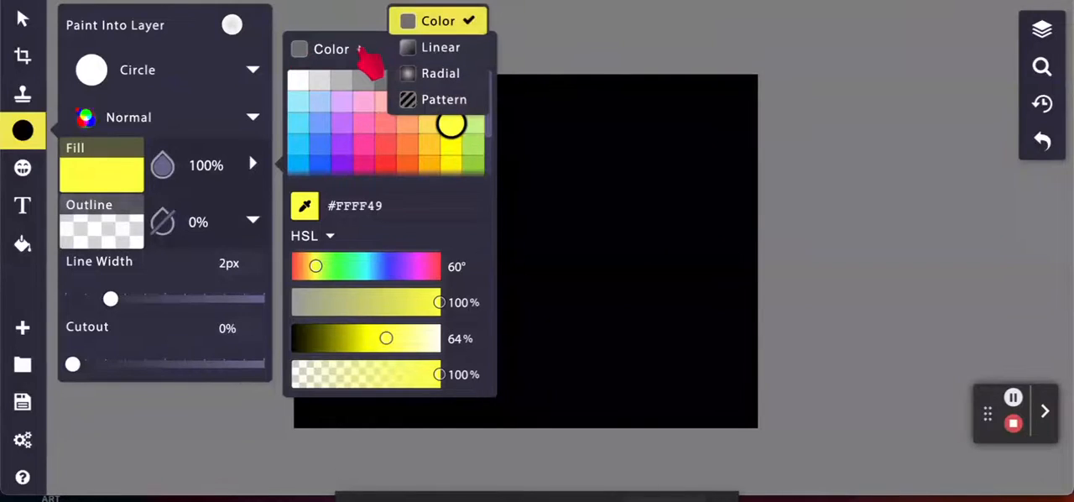
left_click(442, 73)
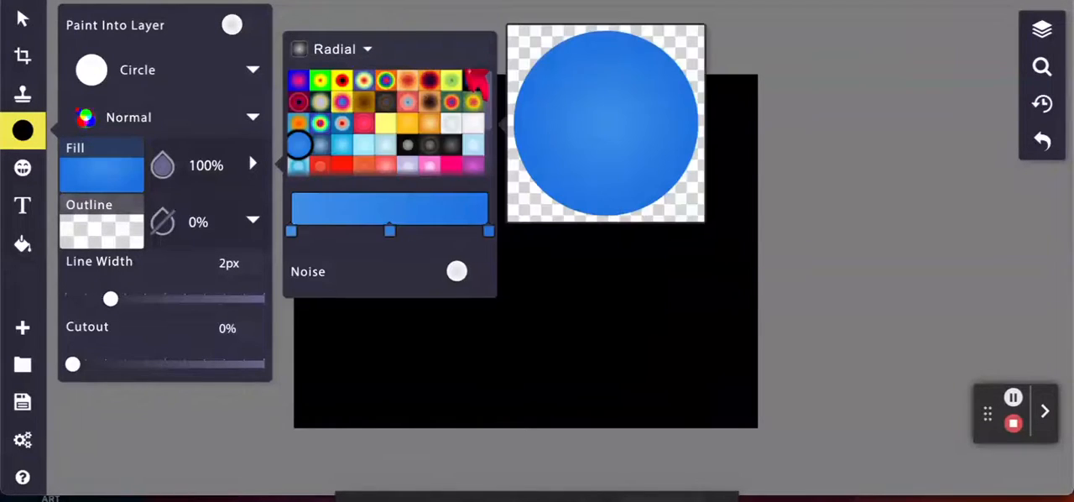
- Draw a large circle with the golden-yellow radial gradient fill and place it partly beyond the canvas's upper-right corner as a sun
left_click(432, 126)
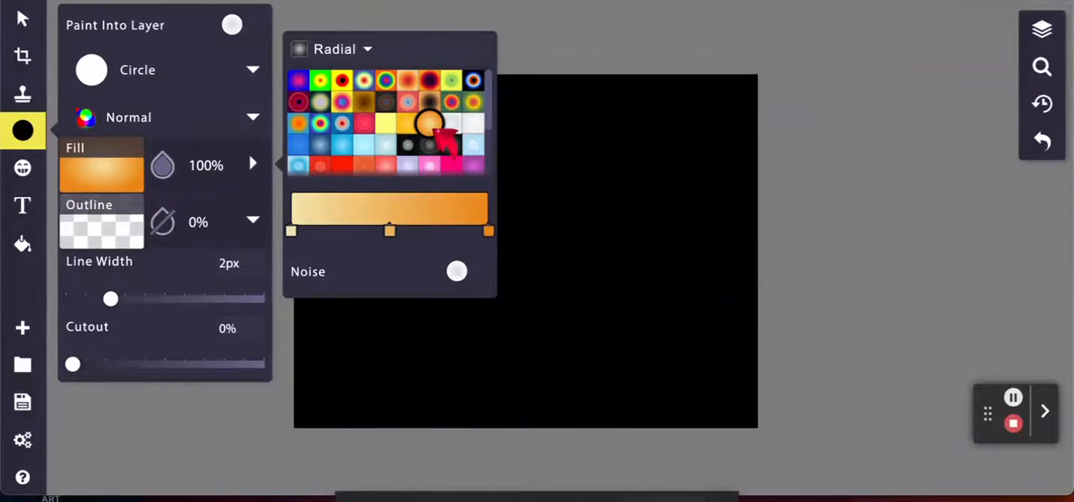
left_click(409, 125)
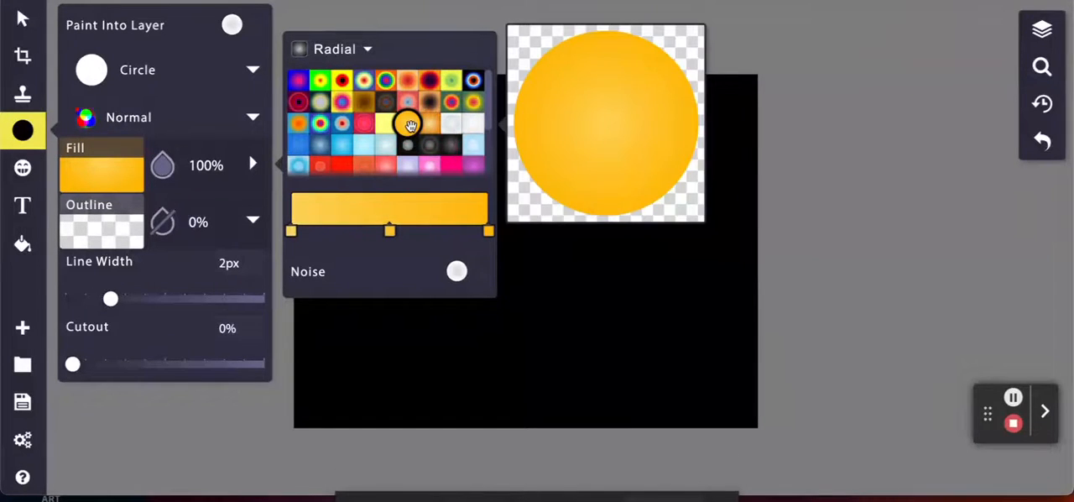
left_click_drag(618, 145, 810, 334)
left_click_drag(686, 238, 712, 180)
left_click(211, 196)
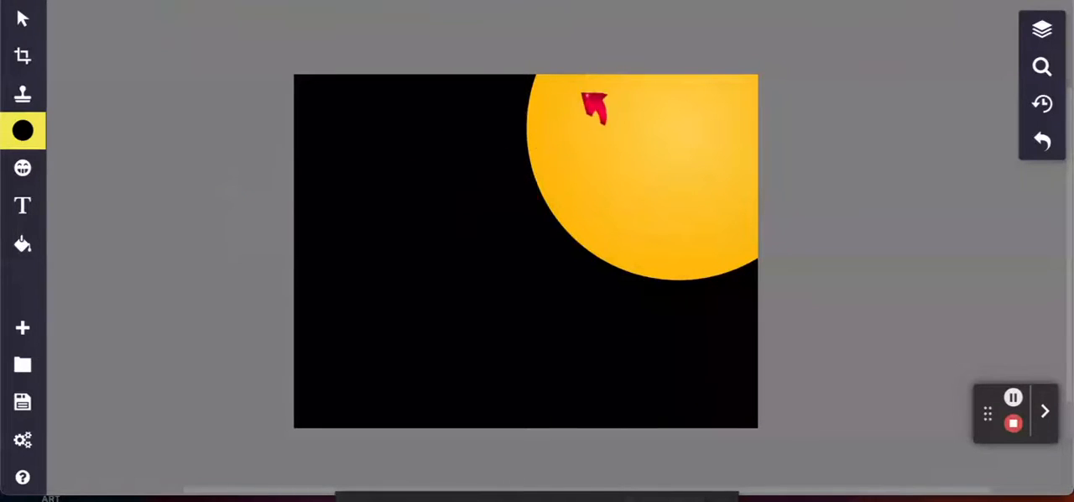
- Switch the shape for drawing from Circle to Radial Burst
left_click(21, 134)
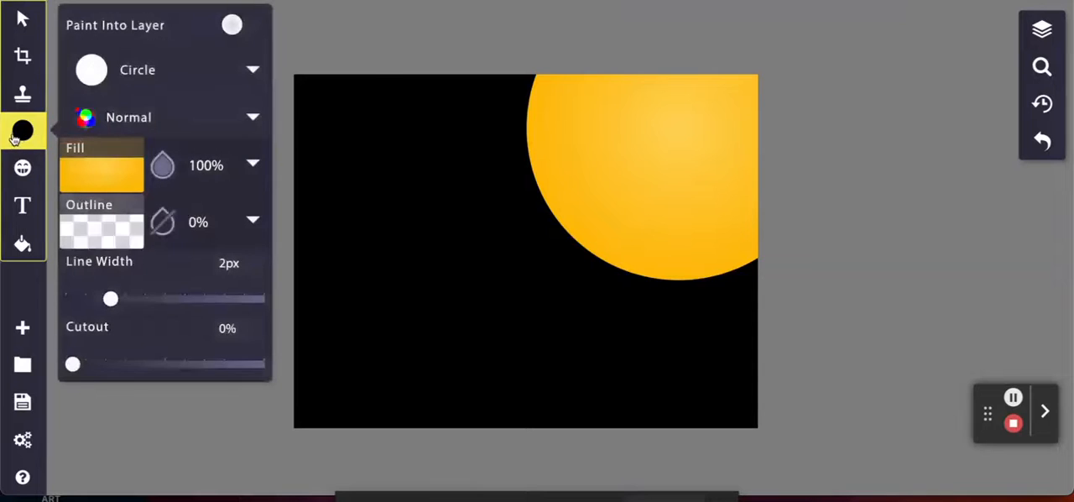
left_click(234, 73)
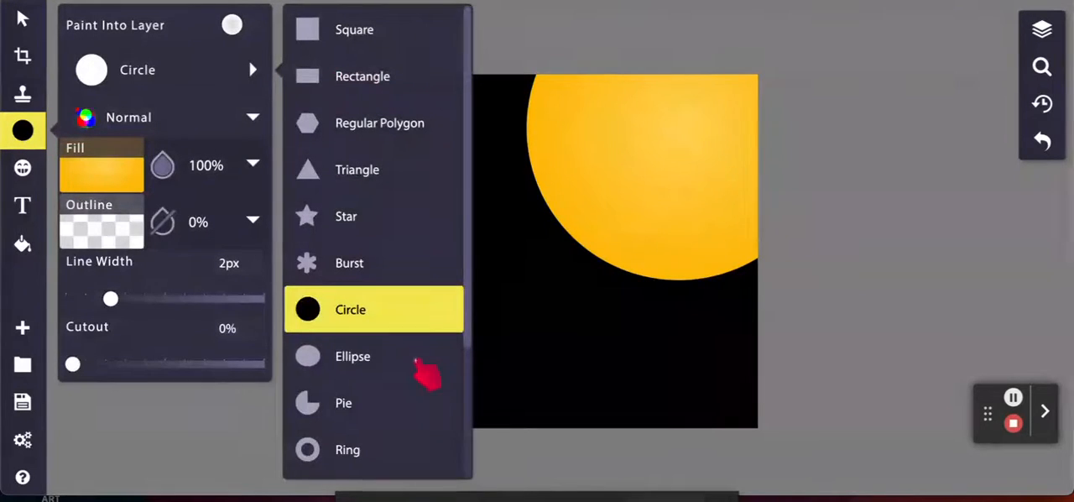
scroll(420, 364, "down", 3)
scroll(424, 369, "down", 1)
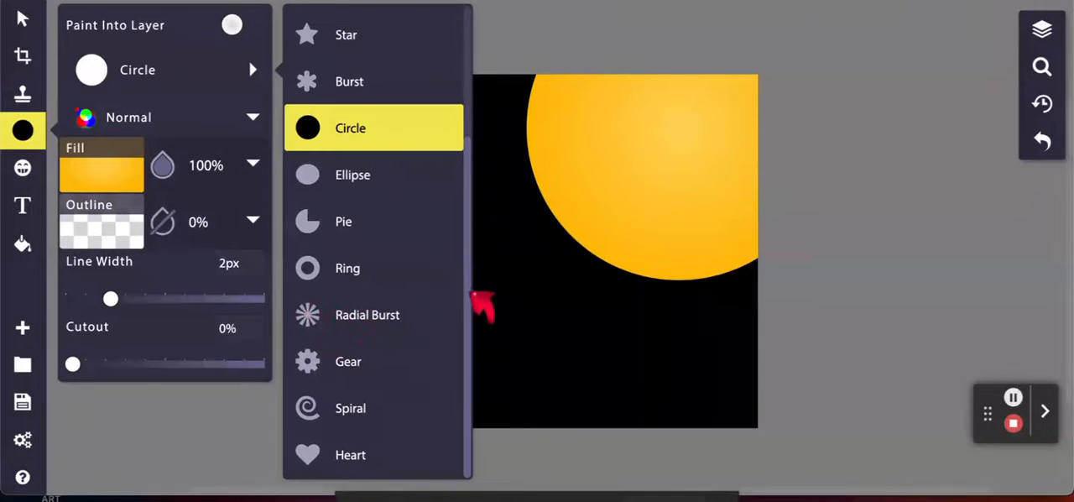
left_click_drag(470, 312, 364, 300)
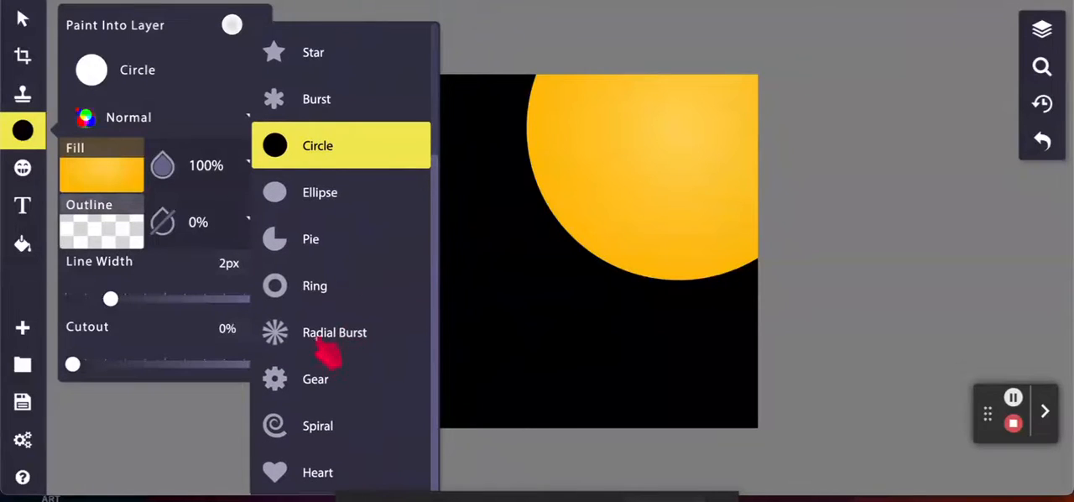
left_click(411, 178)
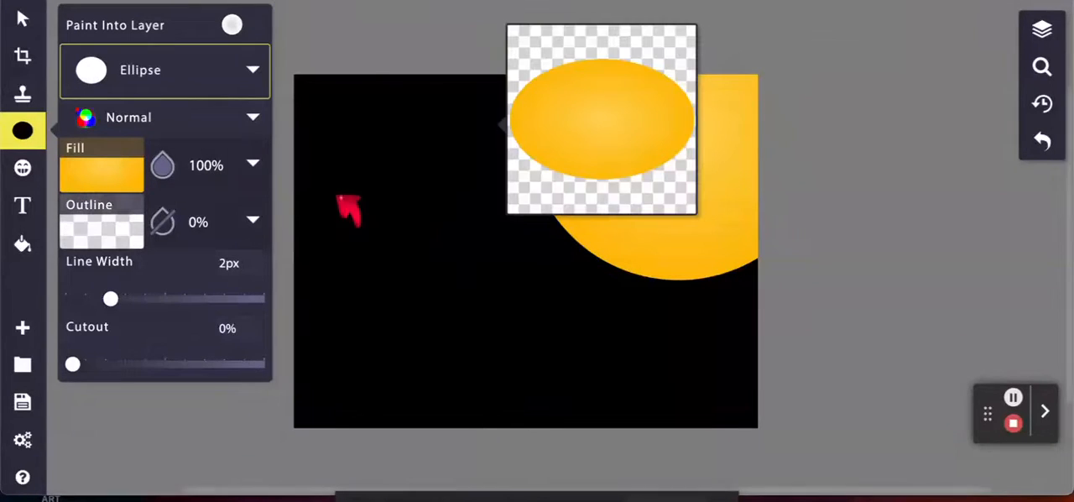
left_click(199, 81)
scroll(346, 403, "down", 4)
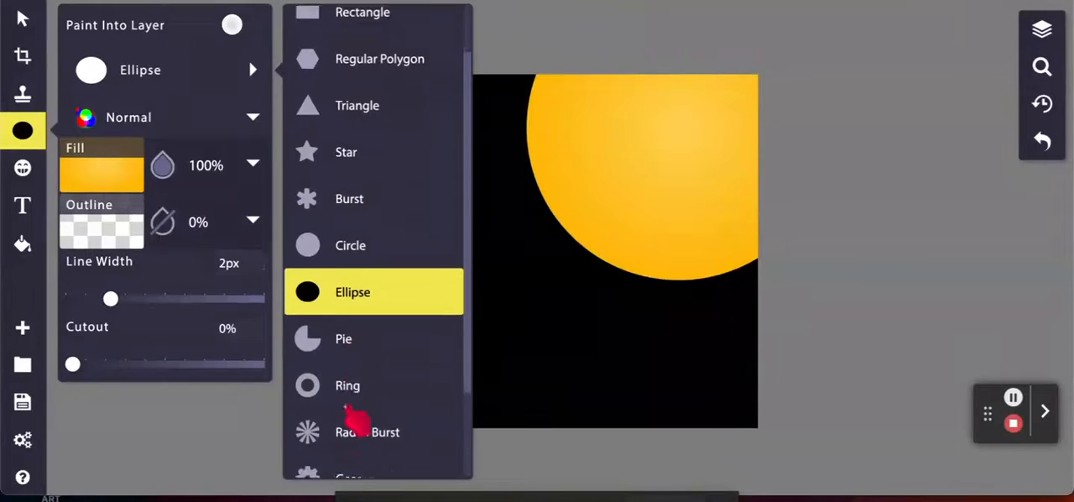
left_click(349, 319)
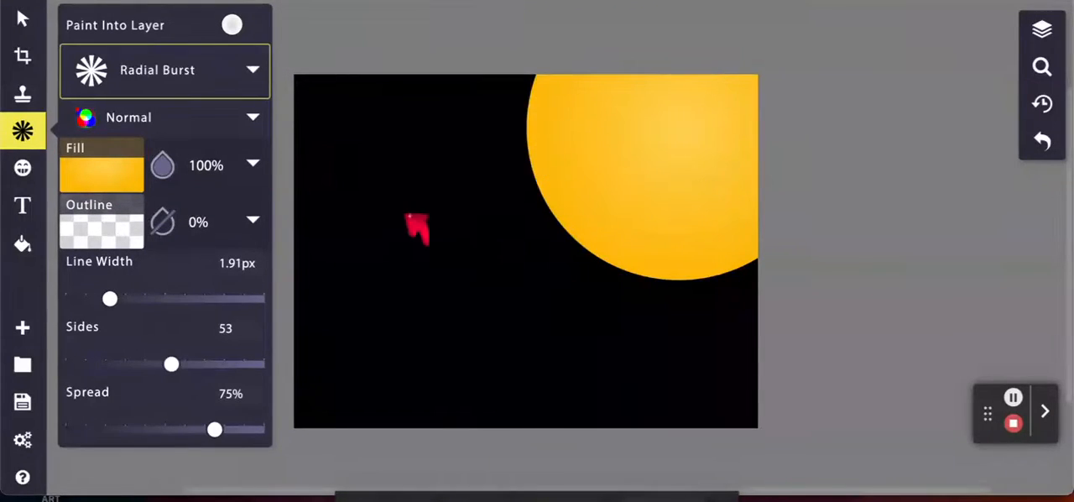
- Draw a radial burst with 10% fill opacity, larger than the yellow sun, and centre it on the sun as a ring of rays
left_click(207, 166)
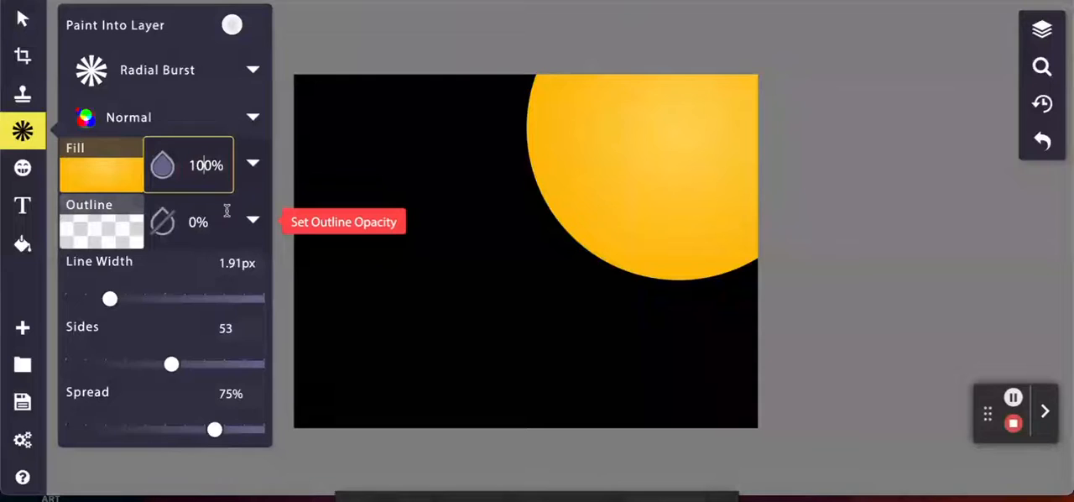
key("Return")
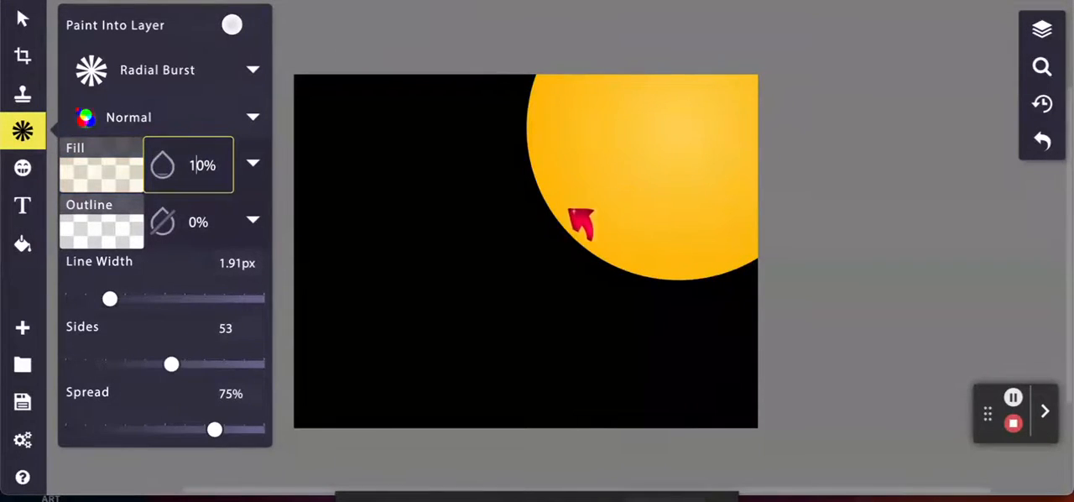
left_click_drag(492, 239, 703, 372)
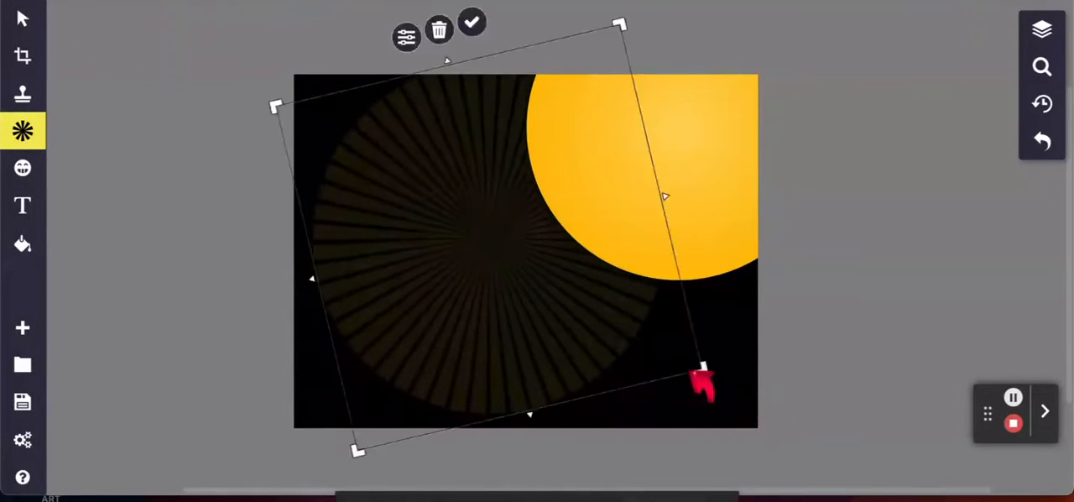
left_click_drag(474, 242, 657, 158)
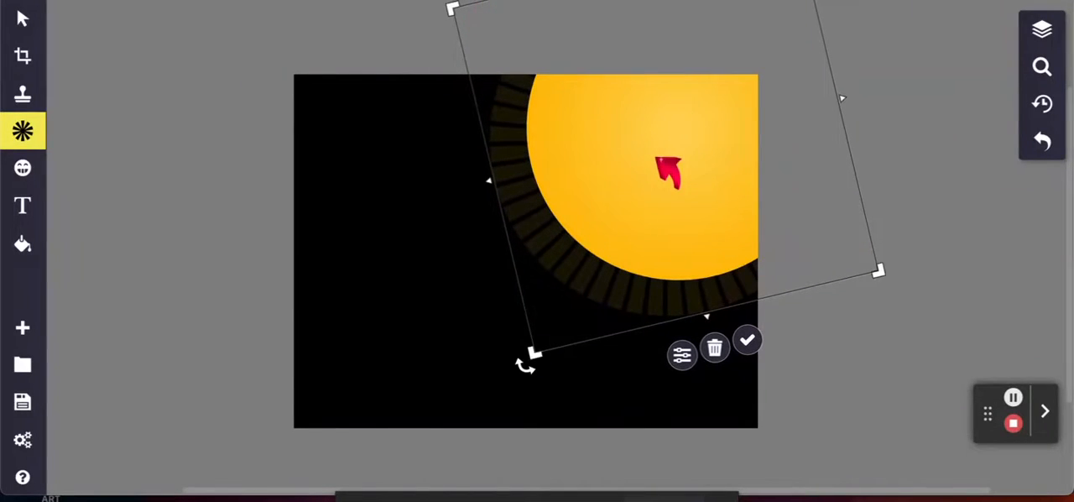
left_click(164, 201)
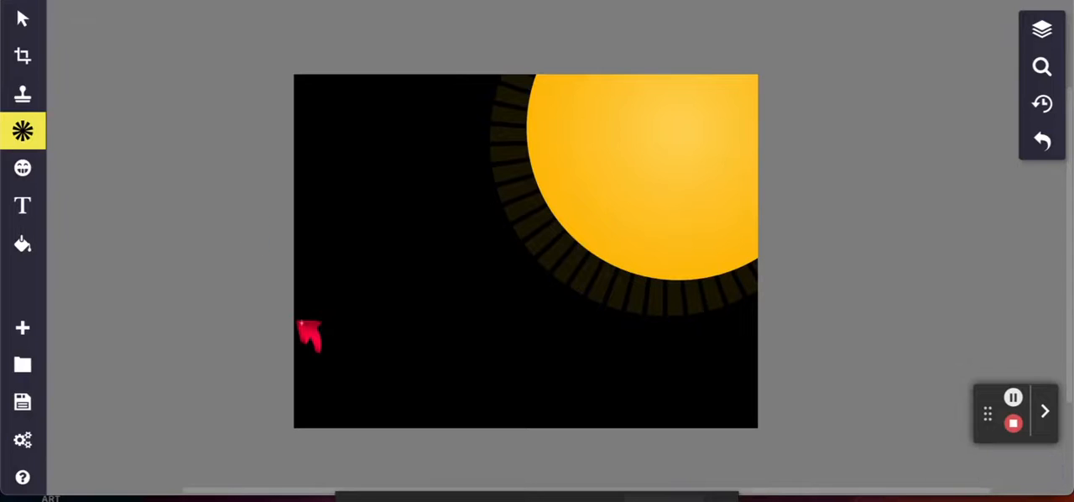
- Switch the shape back to Circle and give it the radial gradient fill running from light blue to dark blue
left_click(28, 136)
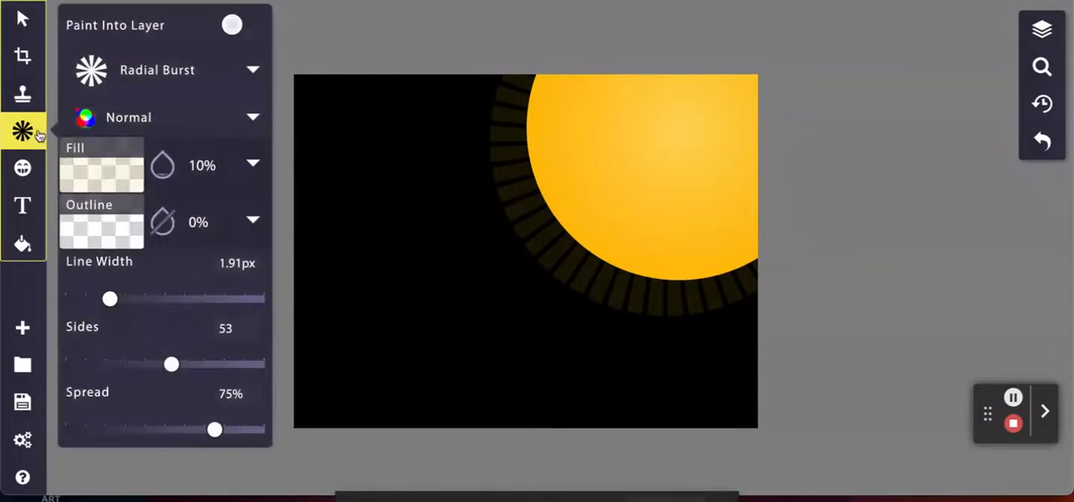
left_click(218, 76)
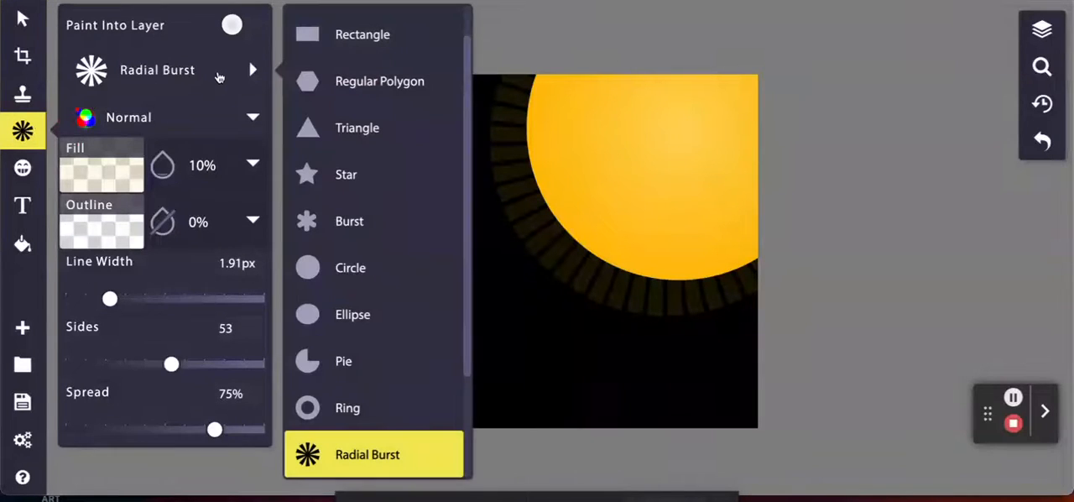
left_click(351, 275)
left_click(199, 167)
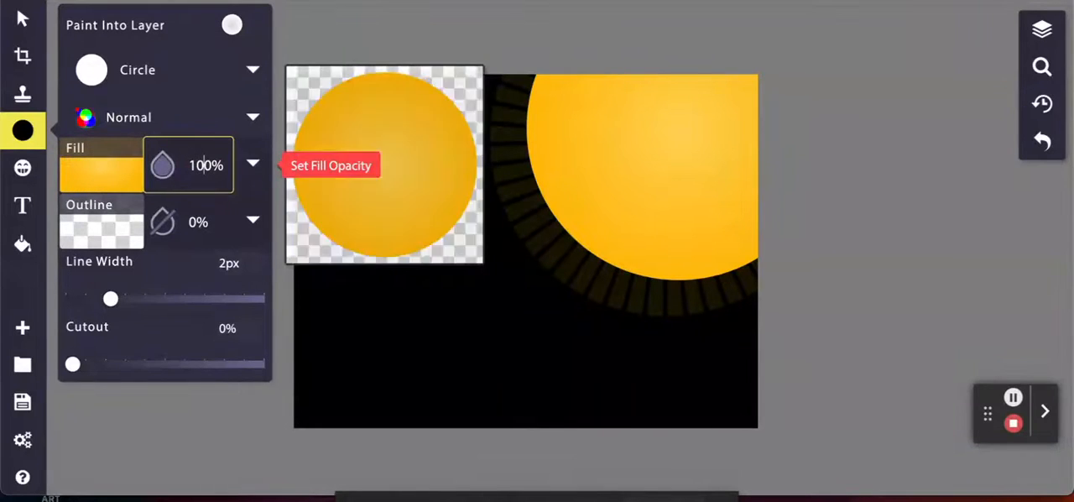
left_click(108, 178)
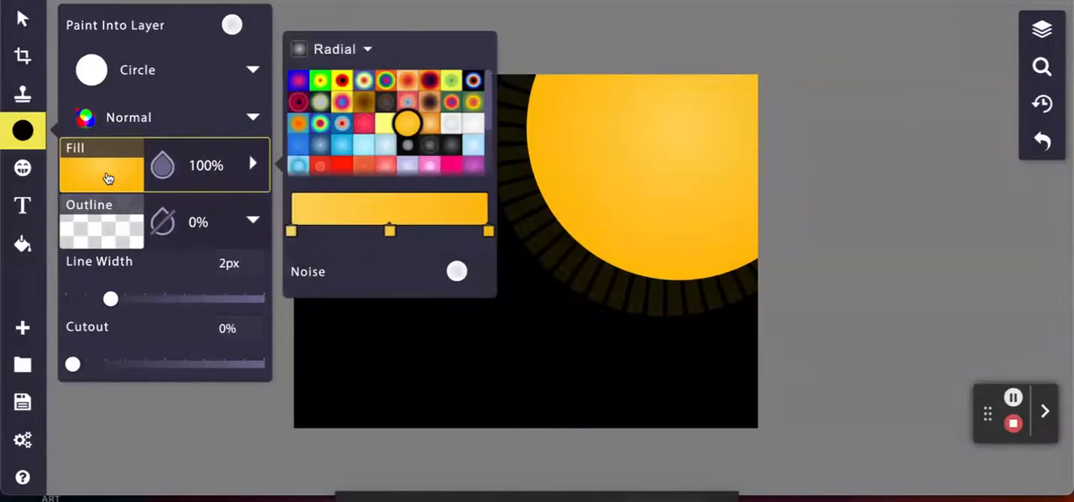
scroll(349, 171, "down", 2)
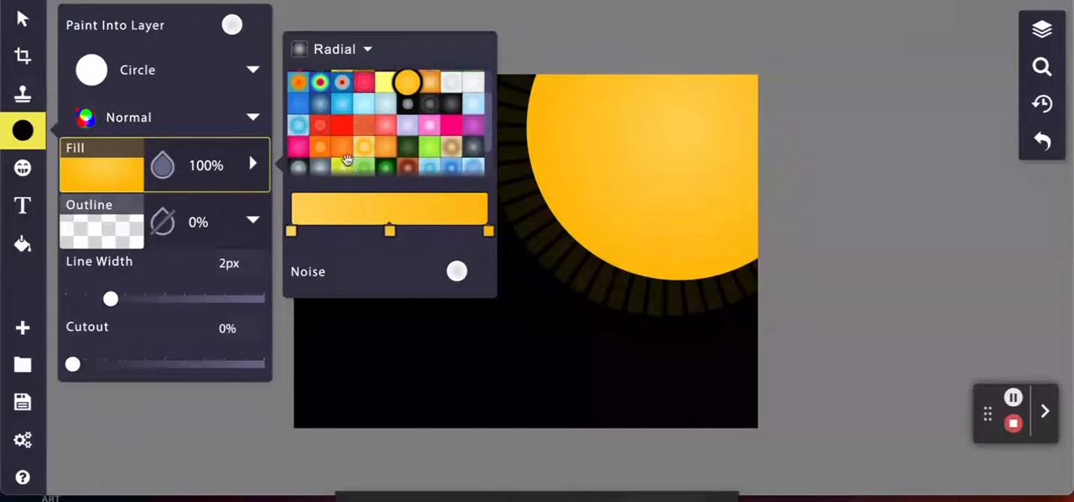
left_click(323, 106)
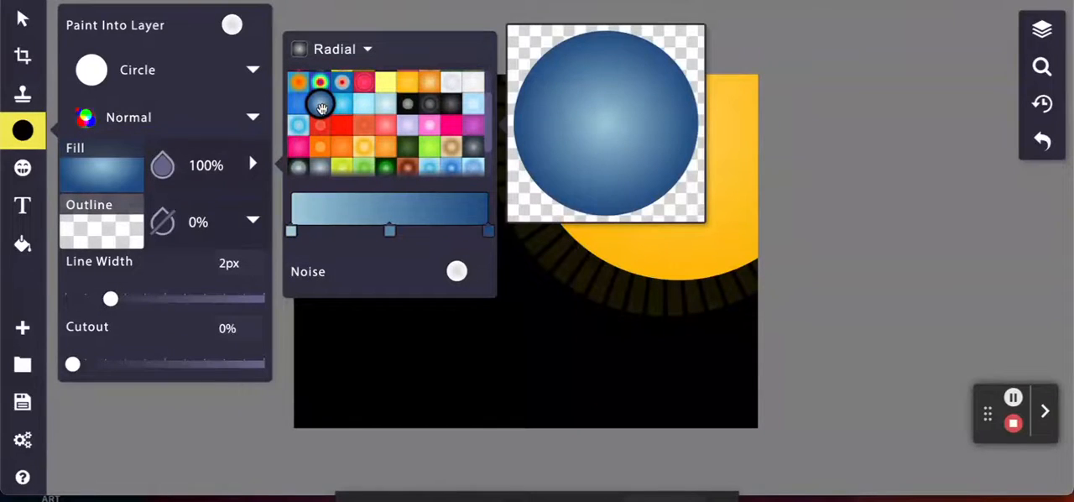
- Change the circle's fill to the bright blue radial gradient and draw a planet in the canvas's lower-left area
left_click(297, 105)
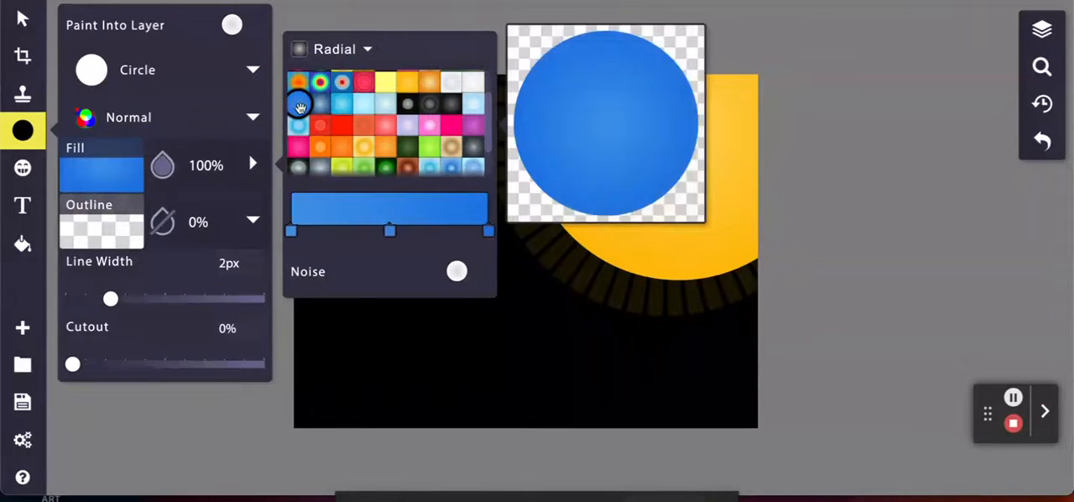
scroll(336, 124, "up", 3)
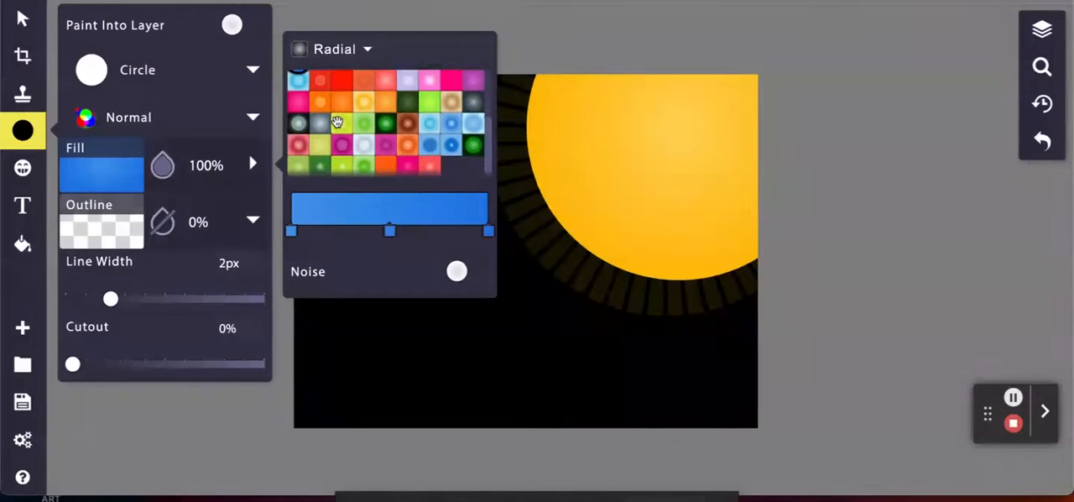
left_click(372, 334)
left_click_drag(372, 334, 423, 409)
left_click(374, 346)
left_click_drag(373, 345, 411, 334)
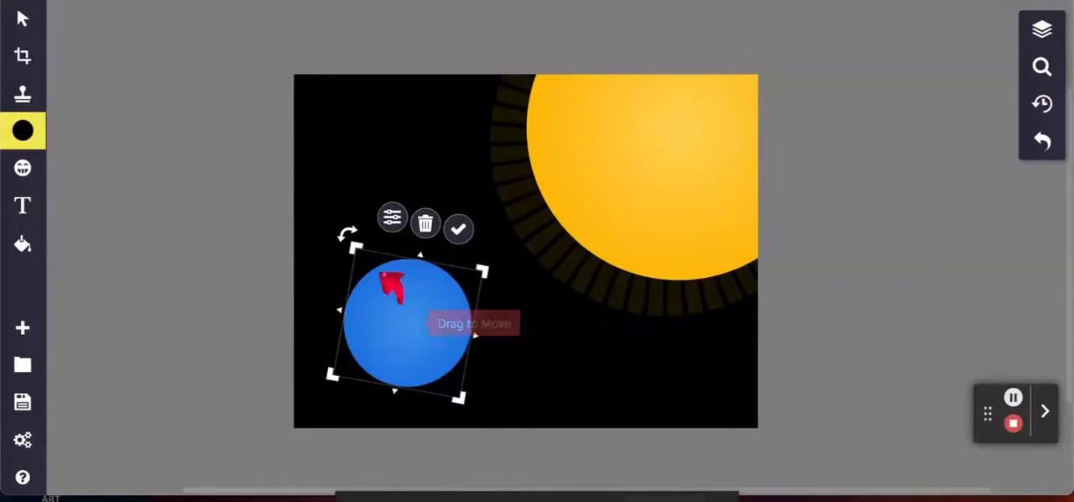
left_click(165, 236)
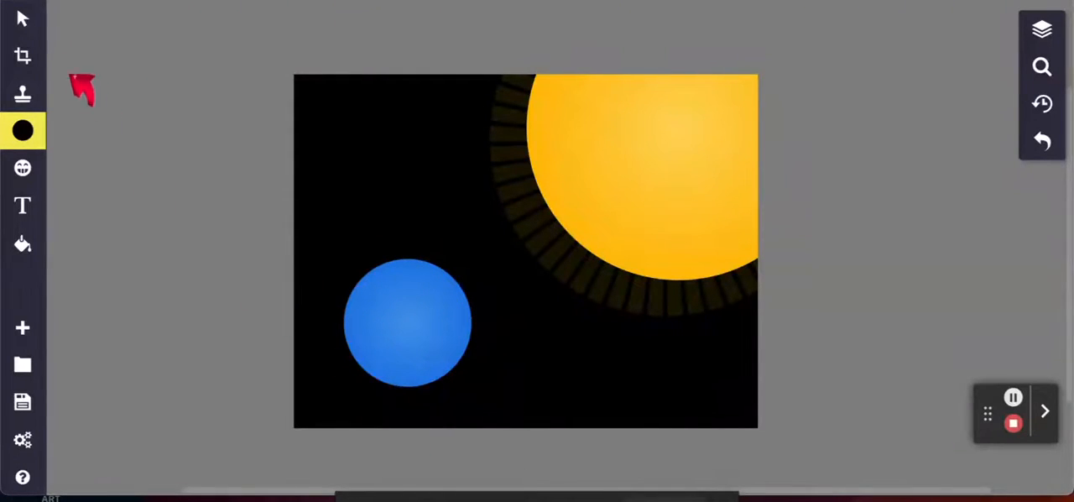
- Switch the brush from Stamp to Paintbrush, using a white outline at 50% opacity
left_click(23, 96)
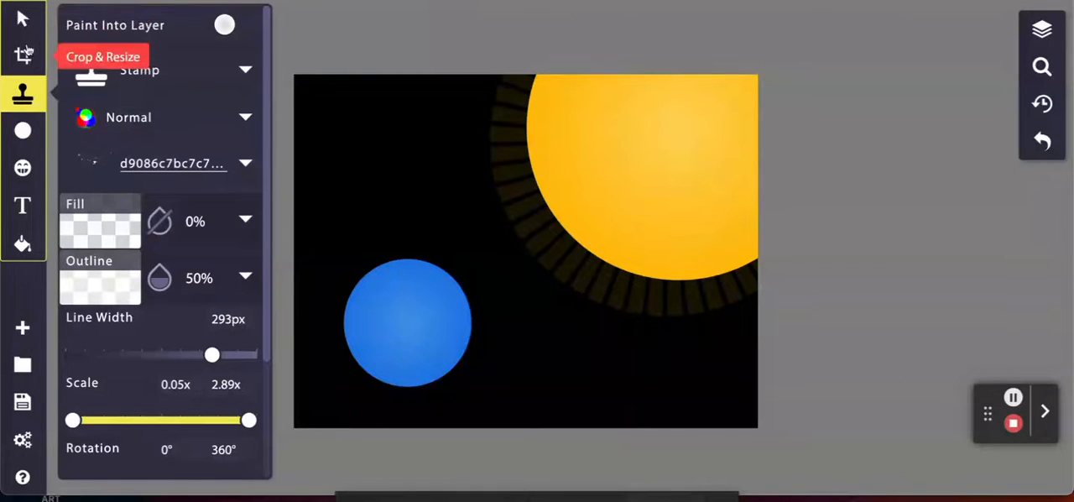
left_click(245, 73)
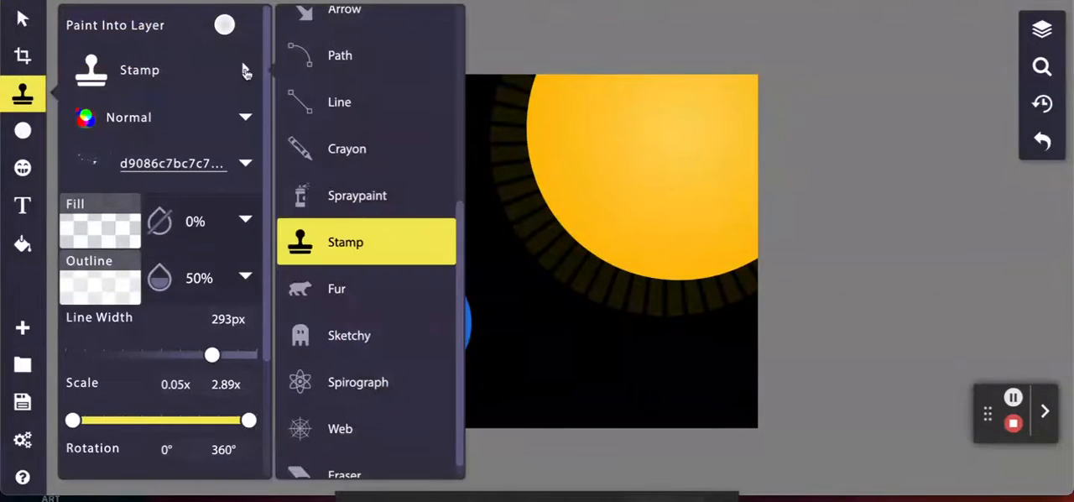
scroll(417, 308, "up", 3)
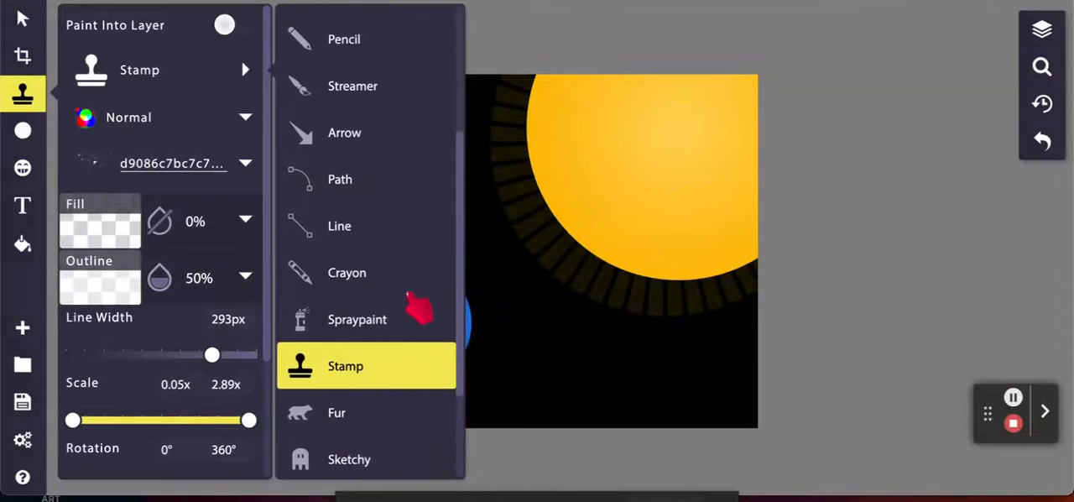
left_click(365, 47)
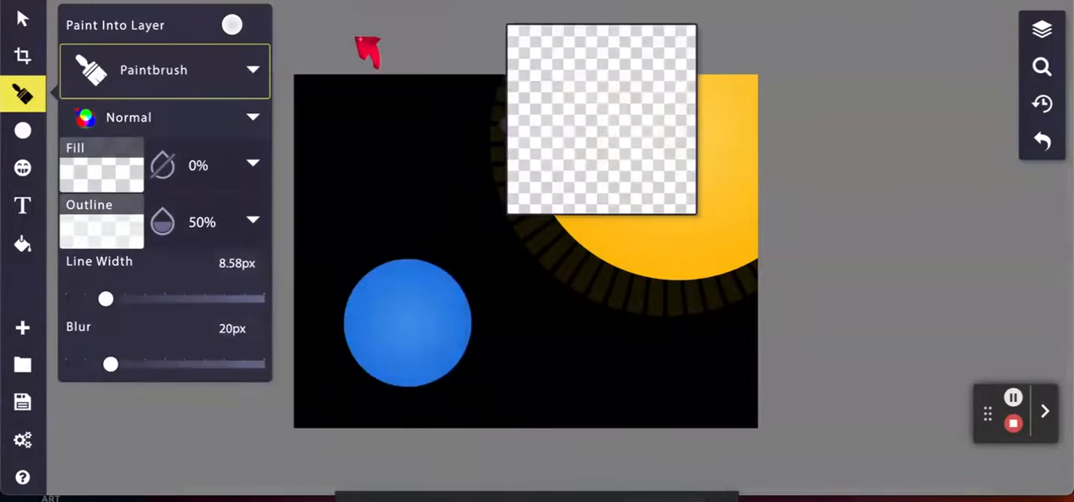
left_click(92, 229)
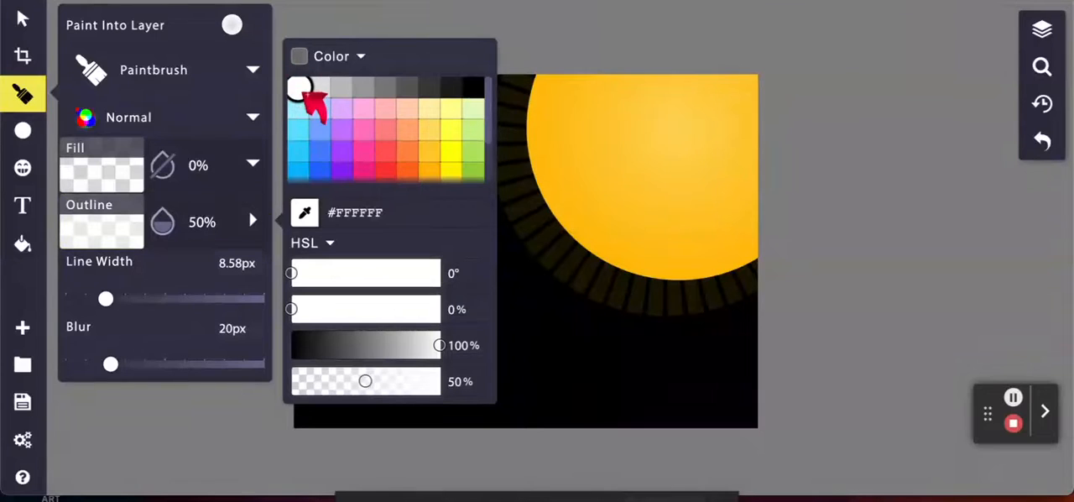
left_click(198, 227)
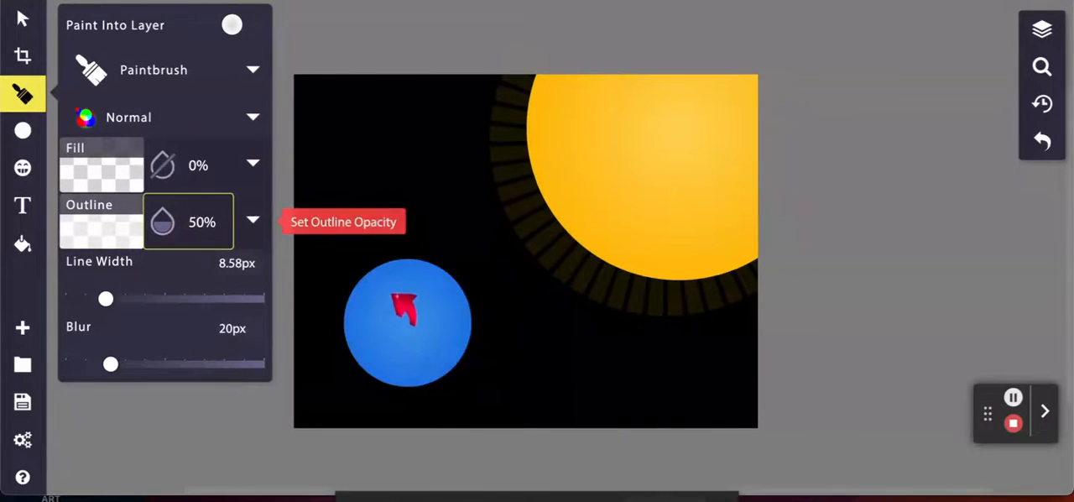
- Paint soft white cloud patches across the blue planet and a hazy white glow around its edge
left_click(397, 306)
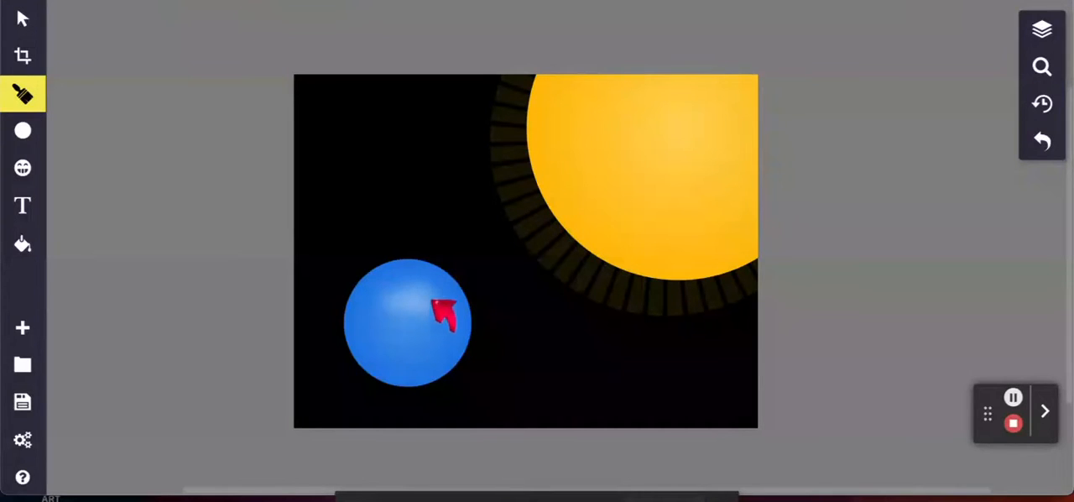
mouse_move(433, 324)
left_mouse_down()
mouse_move(398, 348)
mouse_move(356, 329)
mouse_move(369, 351)
mouse_move(411, 359)
mouse_move(447, 333)
mouse_move(446, 291)
mouse_move(422, 270)
mouse_move(381, 285)
mouse_move(399, 261)
left_mouse_up()
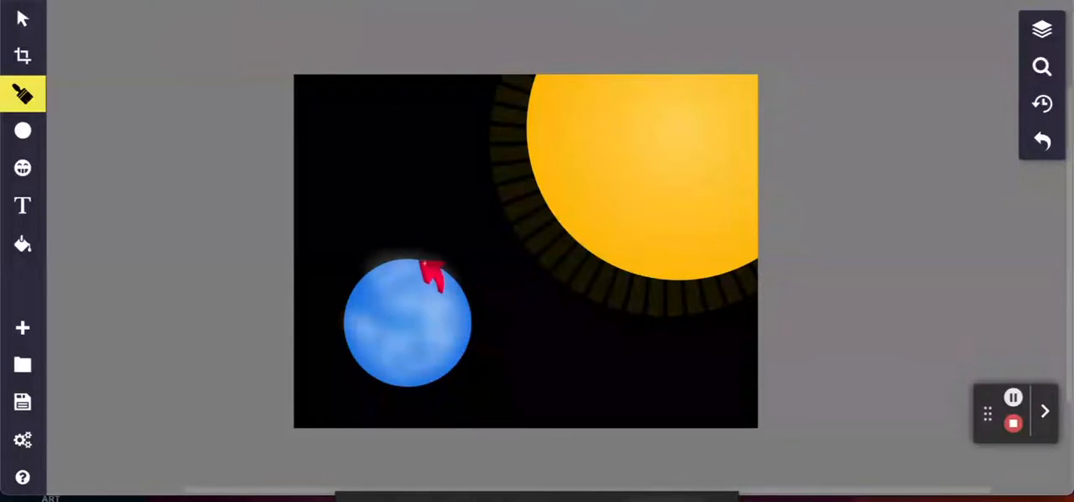
mouse_move(421, 261)
left_mouse_down()
mouse_move(458, 293)
mouse_move(475, 331)
mouse_move(467, 305)
mouse_move(466, 322)
left_mouse_up()
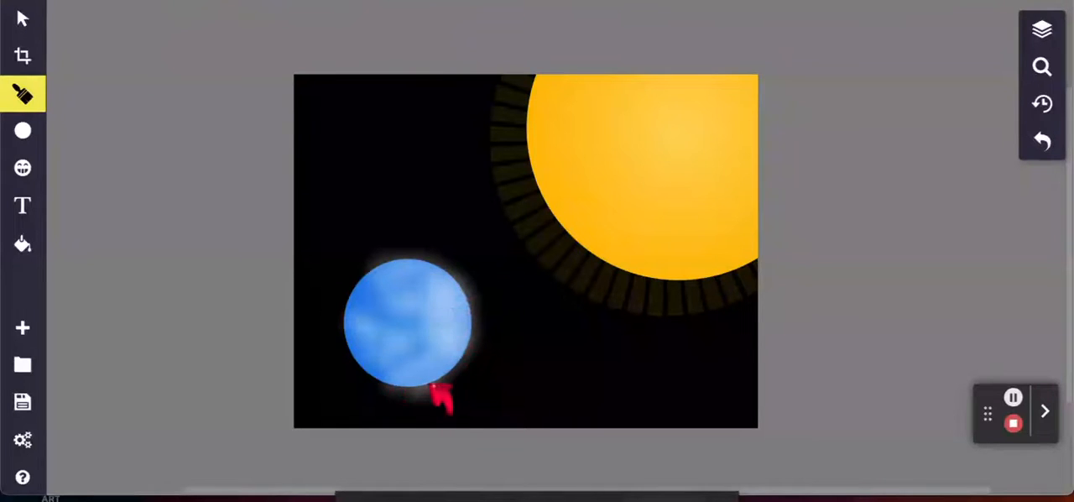
mouse_move(466, 323)
left_mouse_down()
mouse_move(412, 260)
mouse_move(367, 283)
mouse_move(446, 263)
mouse_move(480, 312)
mouse_move(435, 382)
mouse_move(384, 269)
mouse_move(352, 307)
mouse_move(377, 263)
mouse_move(357, 324)
mouse_move(387, 344)
mouse_move(345, 297)
mouse_move(355, 286)
mouse_move(349, 342)
left_mouse_up()
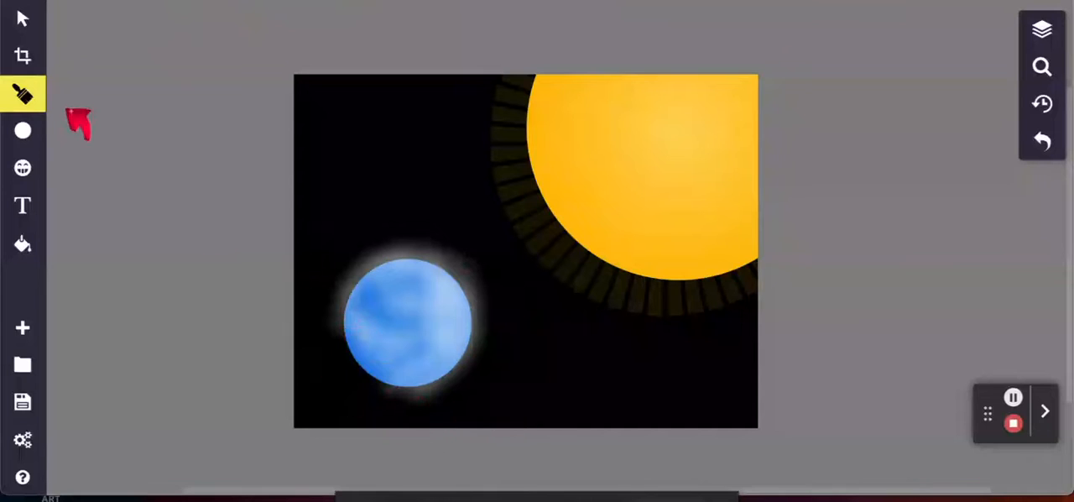
- Set the Paintbrush outline colour to dark blue #0022B7 and paint soft shading over the planet's lower-left side and edge
left_click(25, 94)
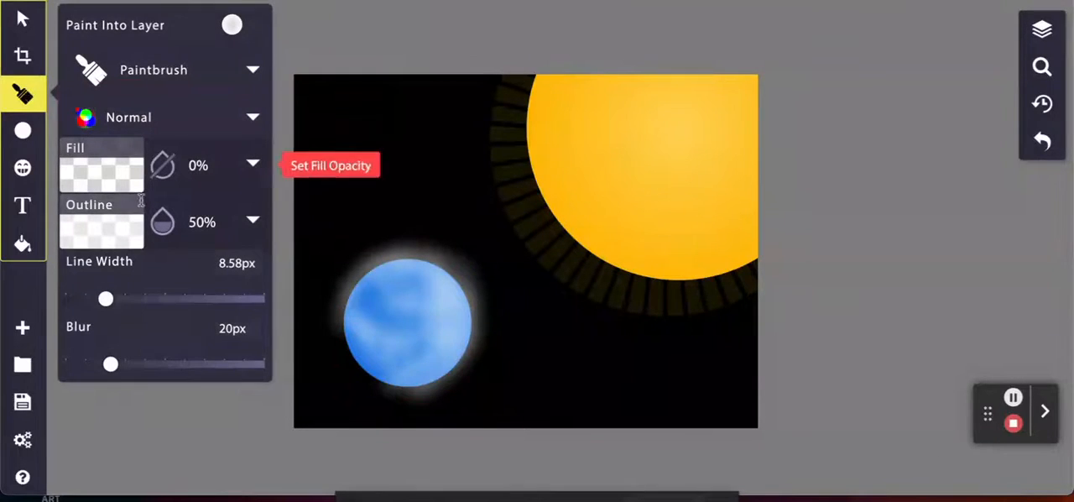
left_click(100, 222)
scroll(348, 145, "down", 2)
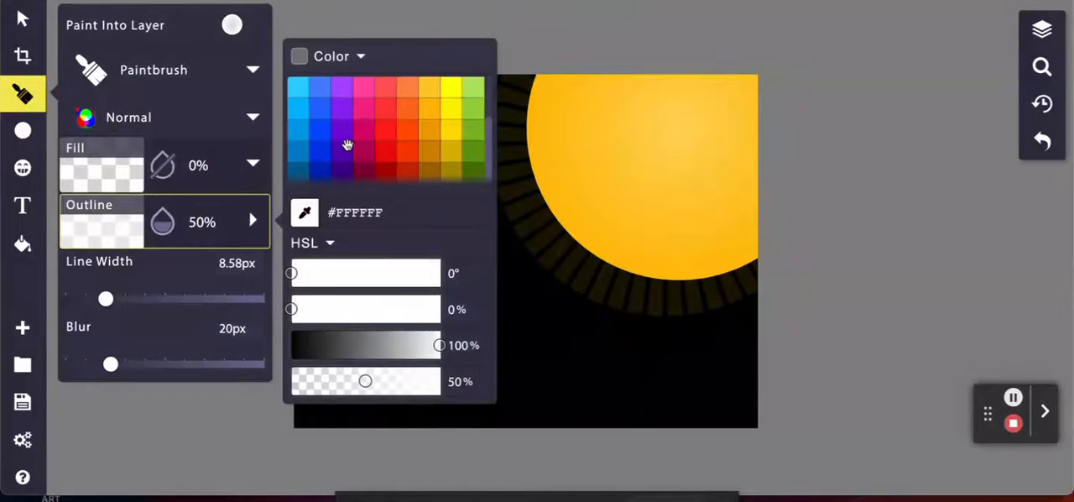
left_click(322, 173)
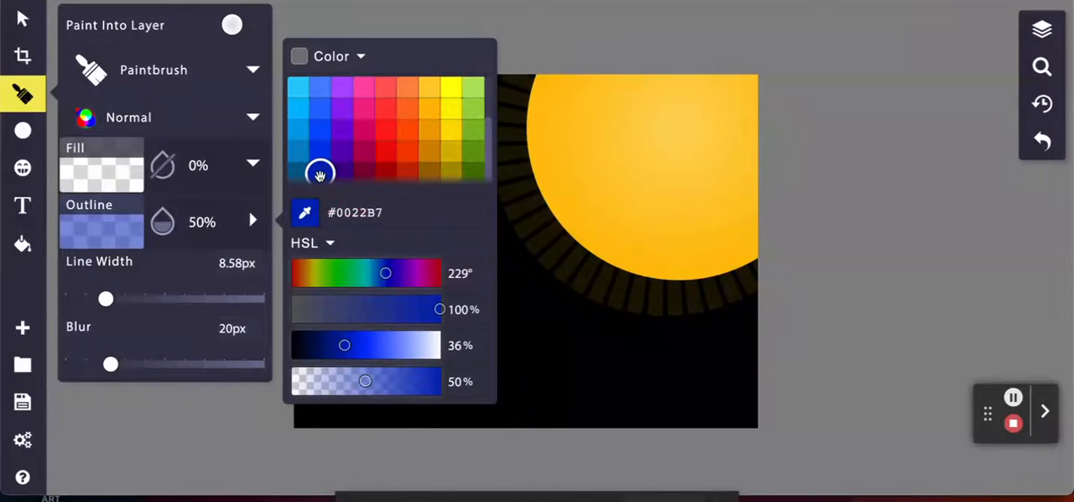
scroll(361, 136, "up", 2)
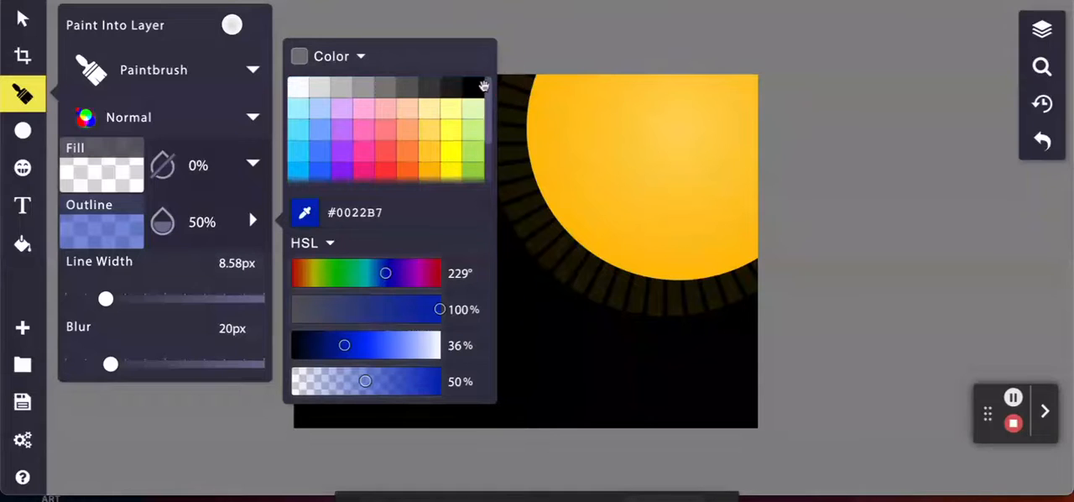
left_click_drag(491, 90, 504, 164)
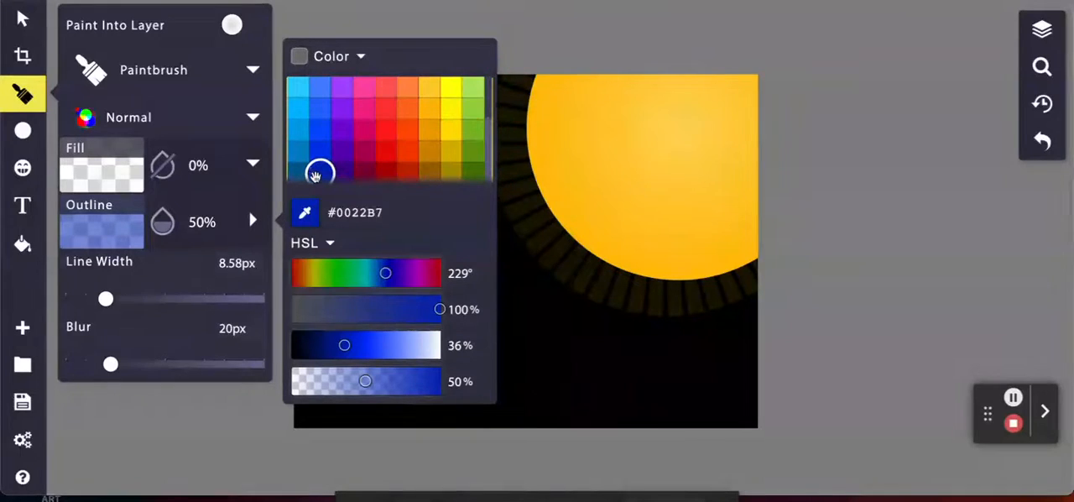
left_click(132, 413)
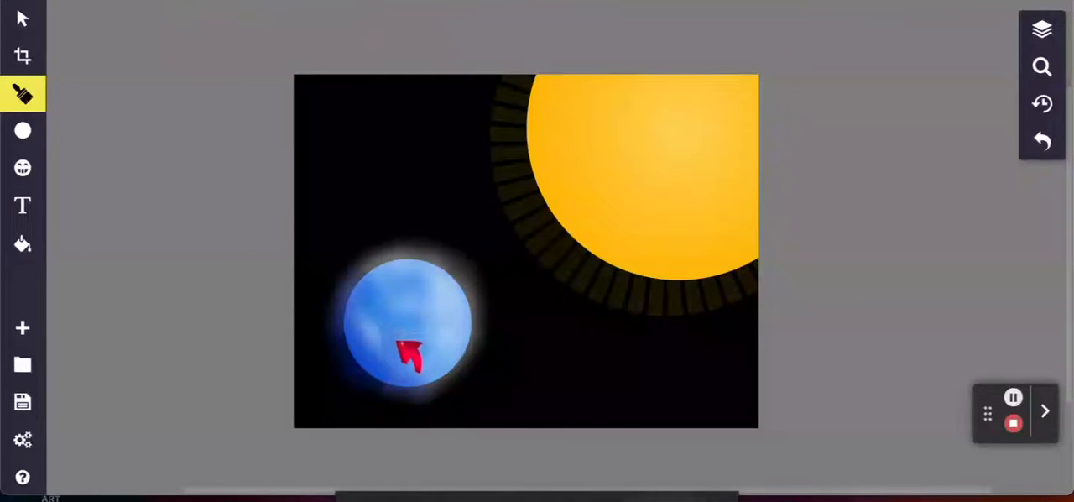
mouse_move(397, 341)
left_mouse_down()
mouse_move(400, 319)
mouse_move(406, 380)
left_mouse_up()
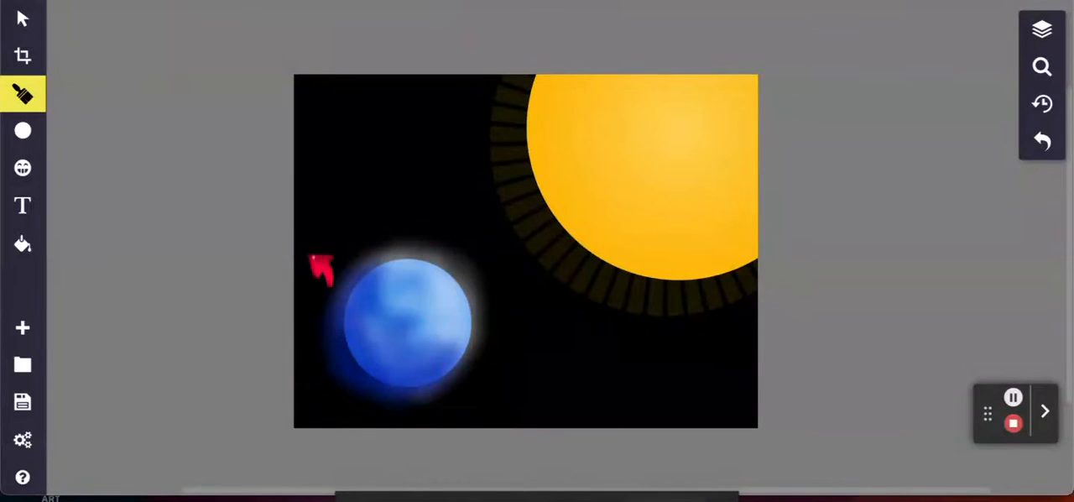
- Draw a tiny circle with the grey radial gradient fill and place it just beyond the planet's lower-right edge as a moon
left_click(22, 130)
left_click(113, 182)
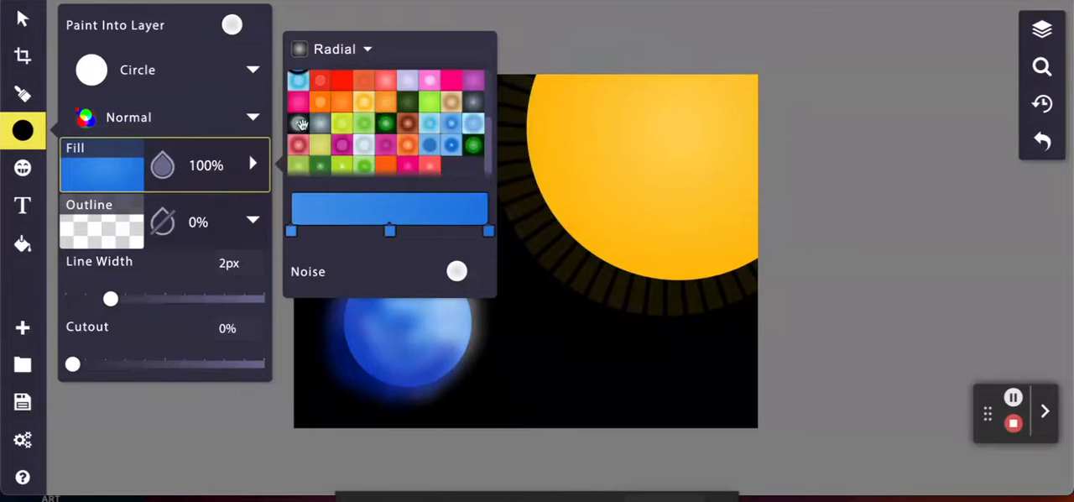
left_click(319, 126)
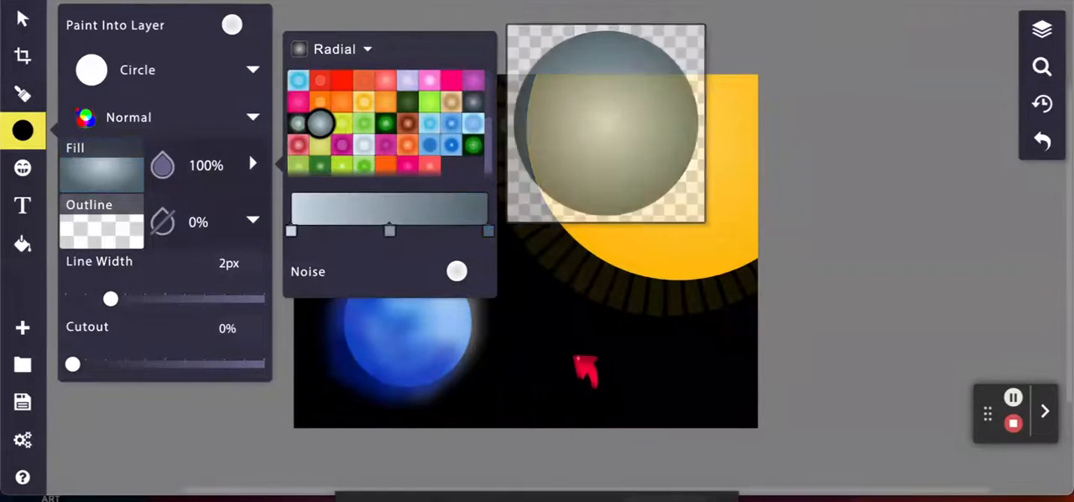
left_click_drag(545, 351, 553, 361)
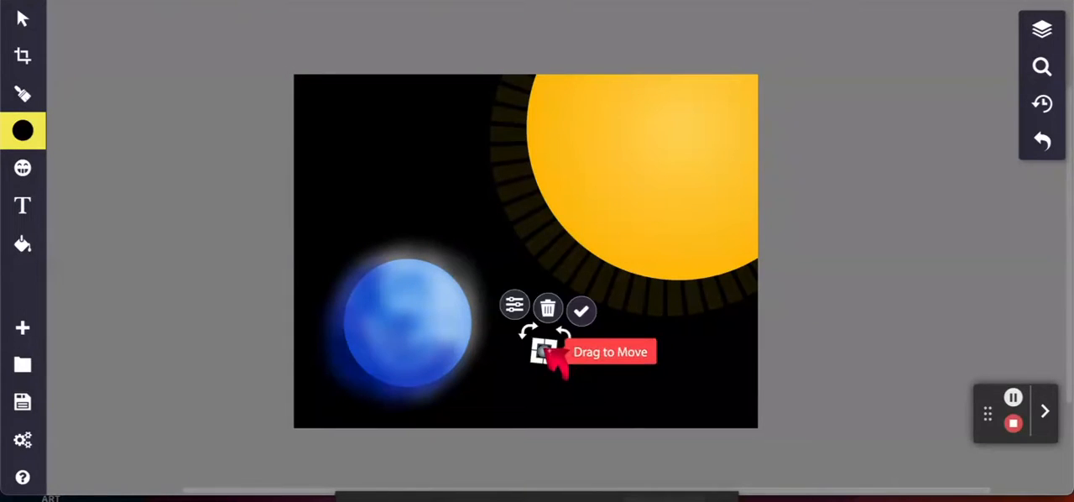
left_click_drag(551, 347, 512, 351)
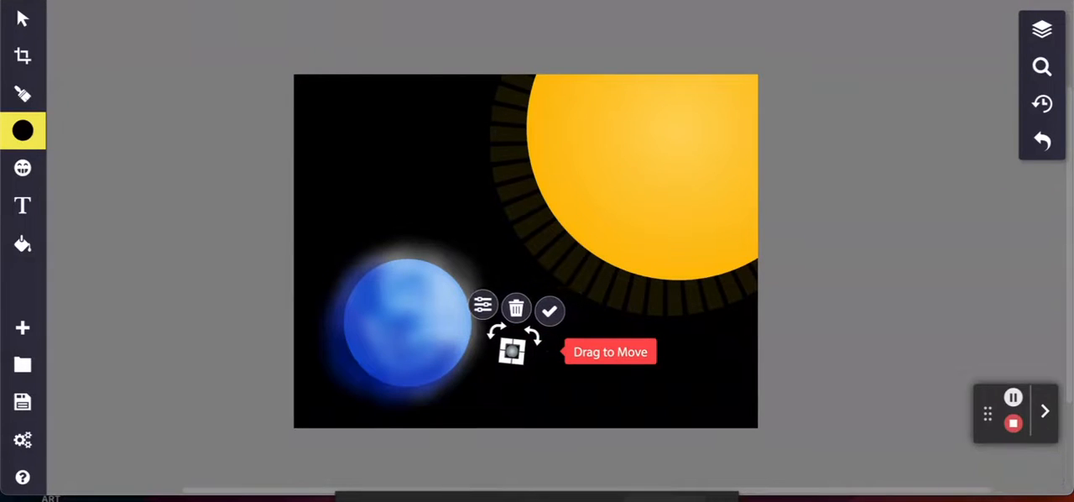
left_click(211, 288)
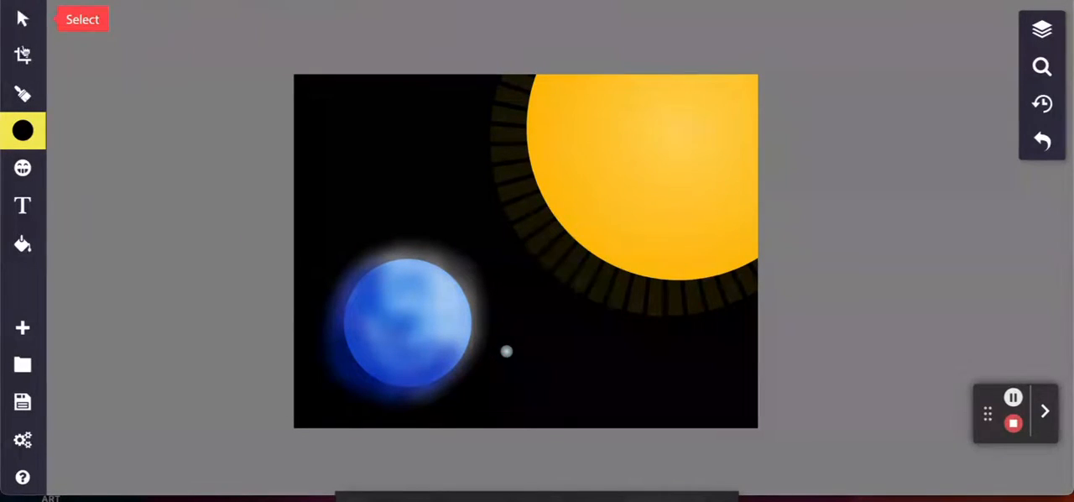
- Switch the brush from Paintbrush to Stamp and choose the speckled splatter stamp
left_click(23, 92)
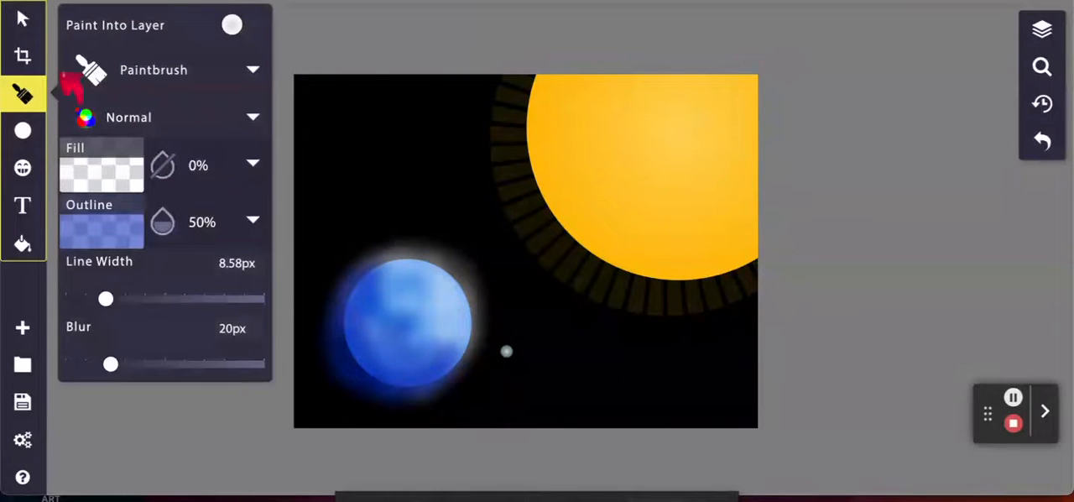
left_click(253, 73)
scroll(402, 325, "down", 5)
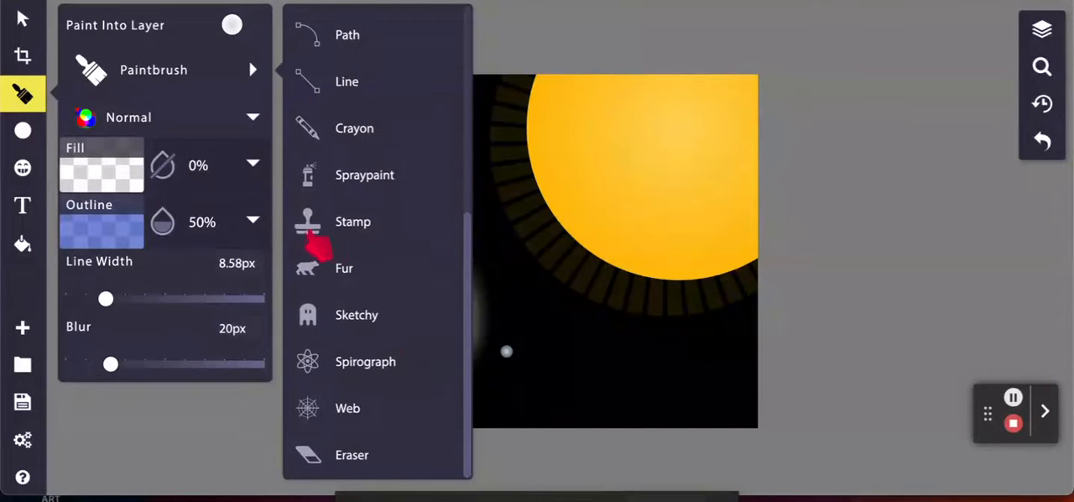
left_click(363, 223)
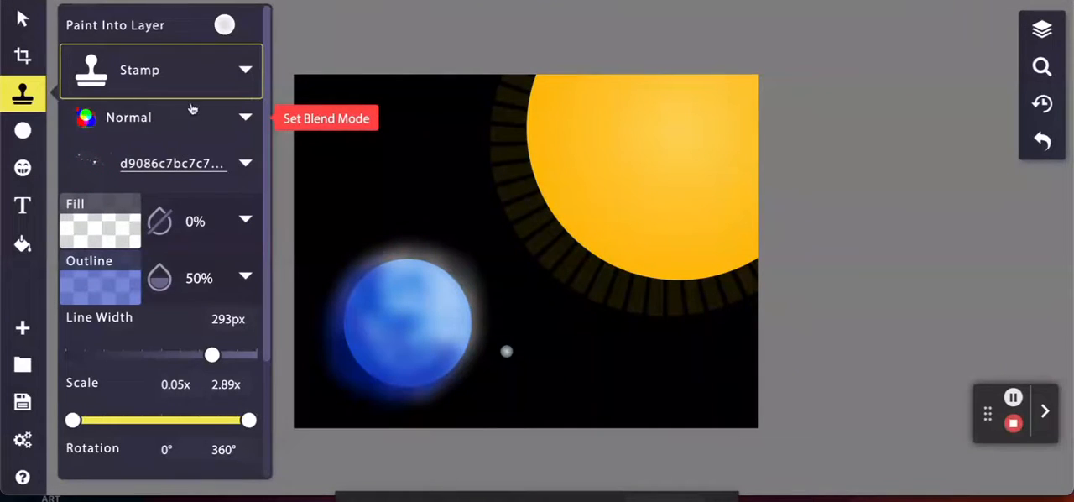
left_click(247, 164)
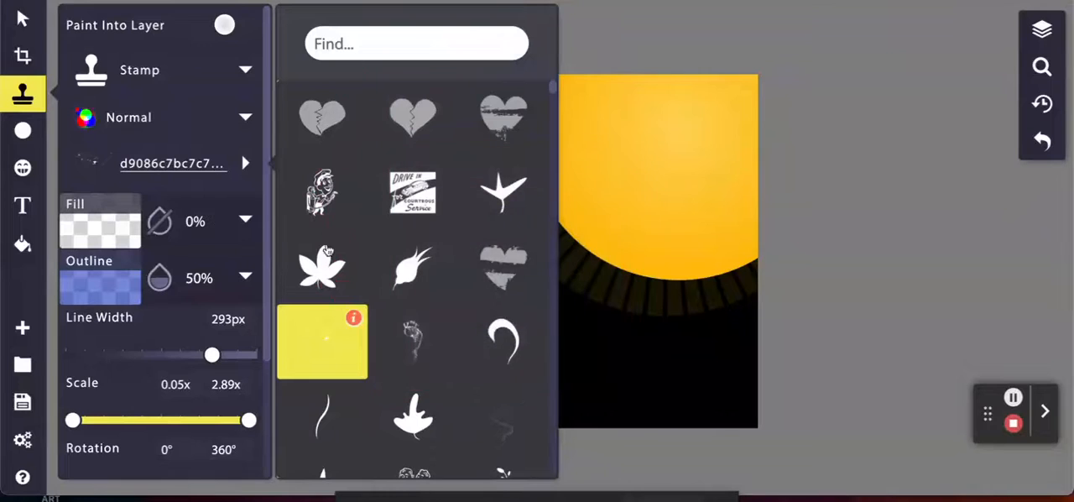
mouse_move(324, 346)
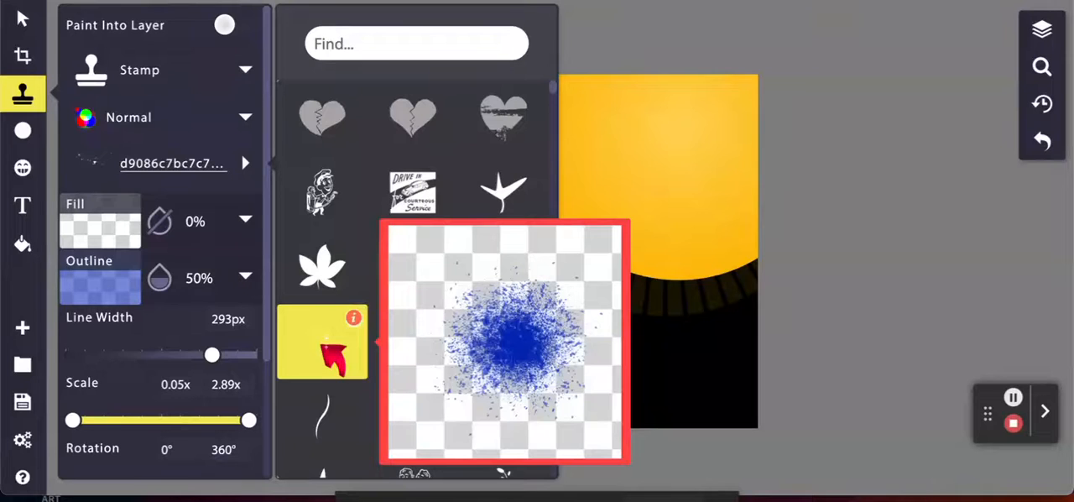
left_click(323, 344)
- Set the stamp's outline colour to white #FFFFFF and scatter star speckles over the black upper-left and lower-right areas of the canvas
left_click(103, 289)
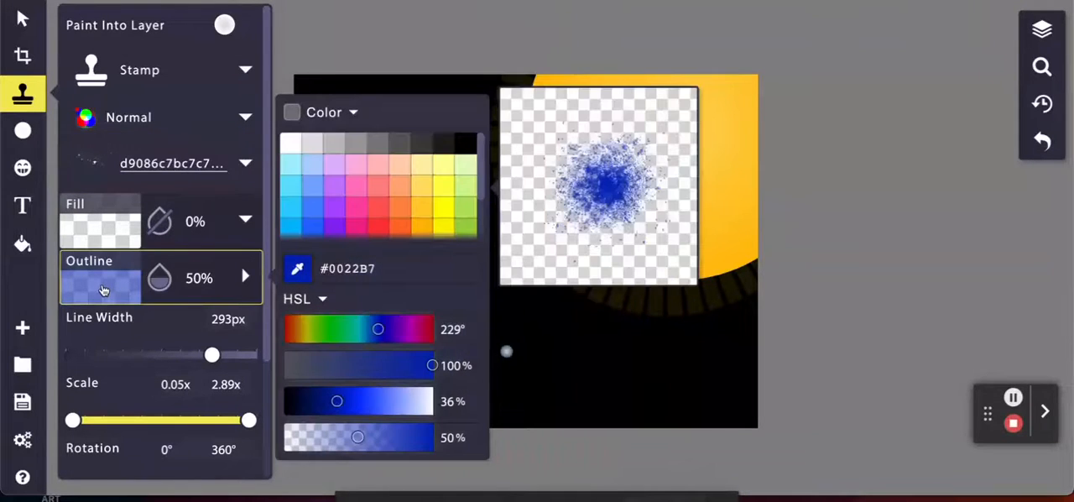
left_click(290, 143)
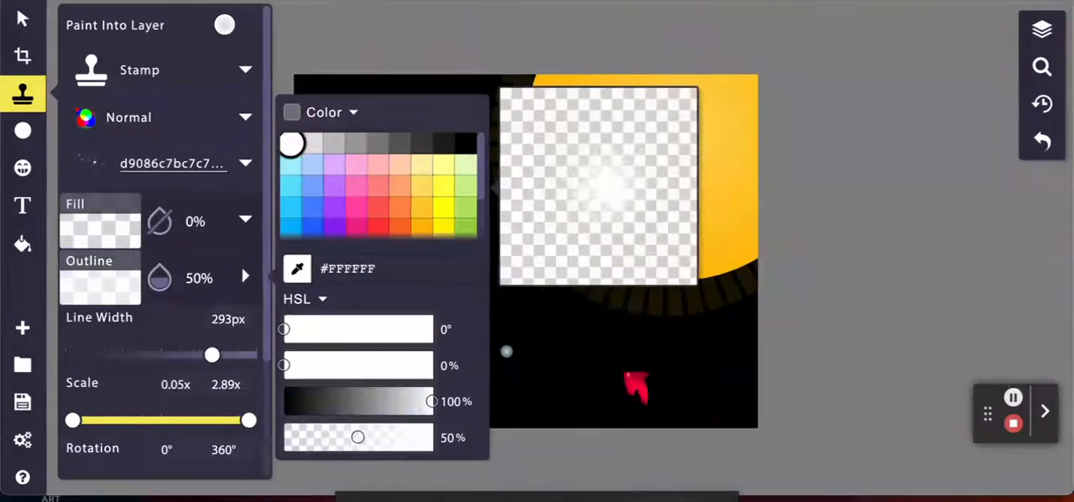
mouse_move(627, 372)
left_mouse_down()
mouse_move(658, 360)
mouse_move(692, 461)
mouse_move(623, 443)
mouse_move(663, 317)
mouse_move(648, 244)
left_mouse_up()
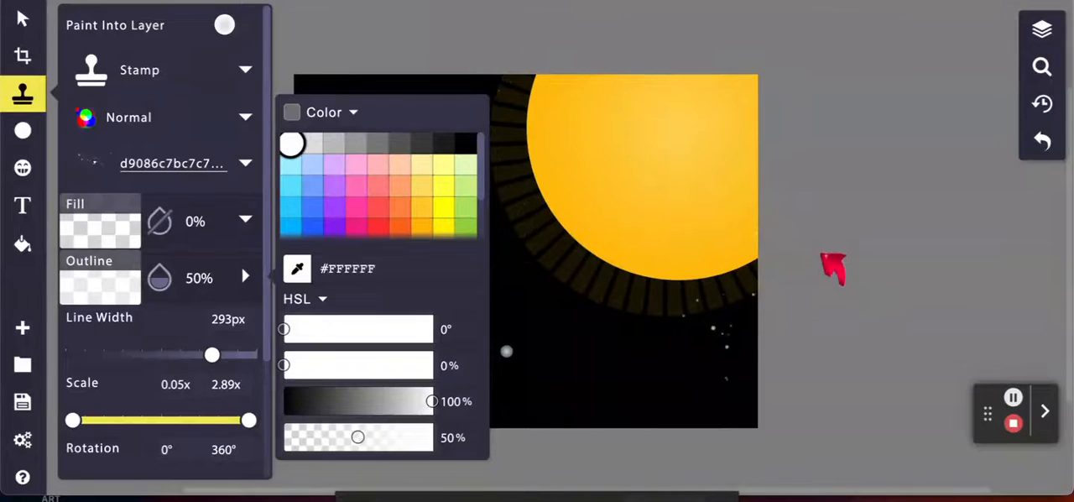
left_click(831, 277)
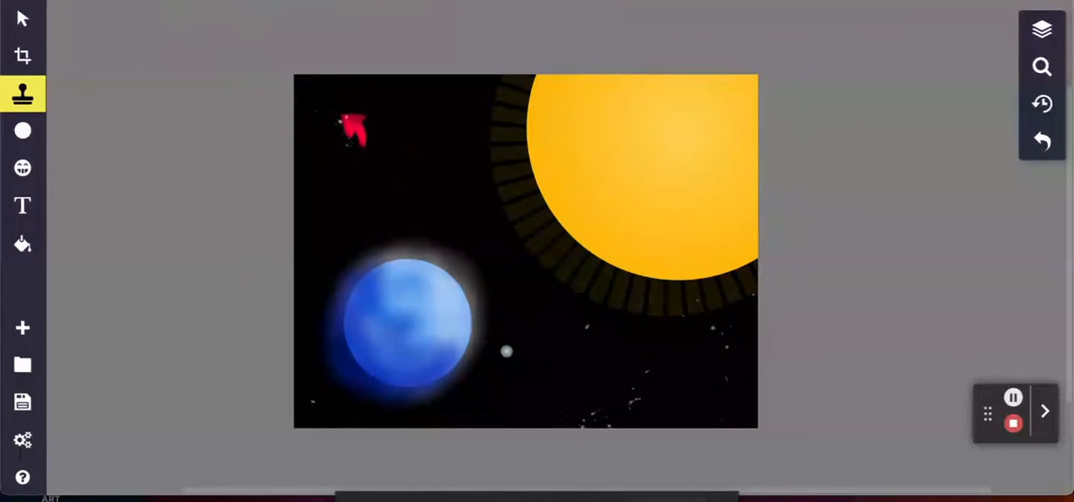
mouse_move(332, 99)
left_mouse_down()
mouse_move(351, 101)
mouse_move(383, 151)
left_mouse_up()
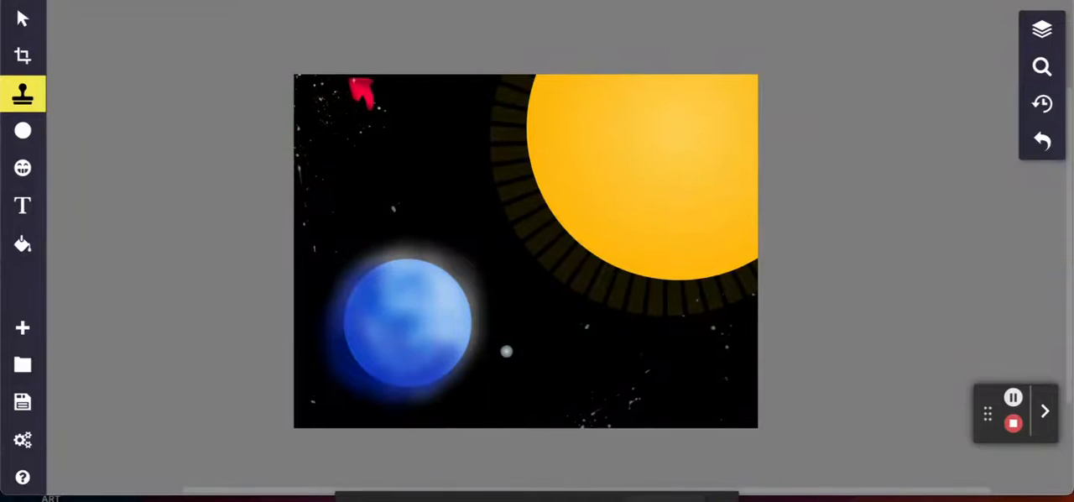
left_click(403, 100)
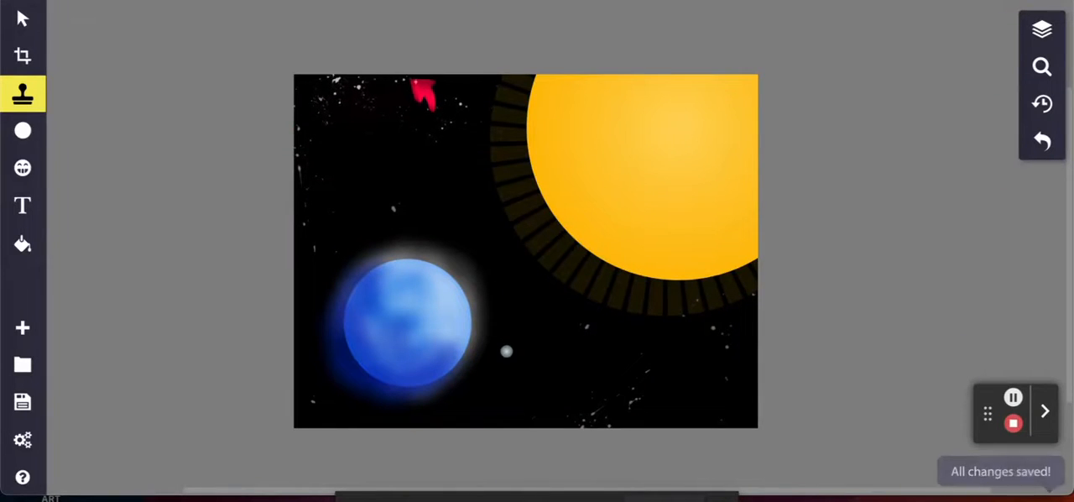
left_click(372, 159)
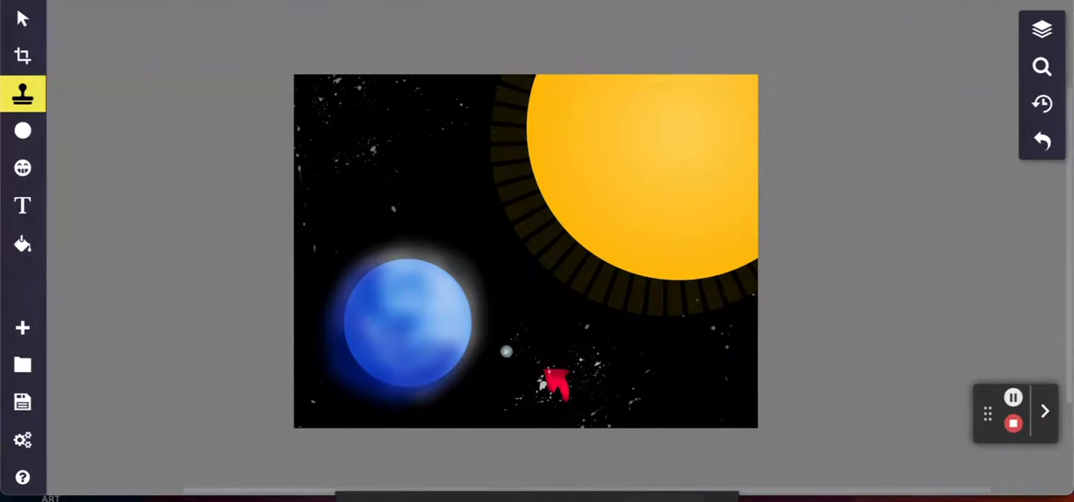
left_click(546, 369)
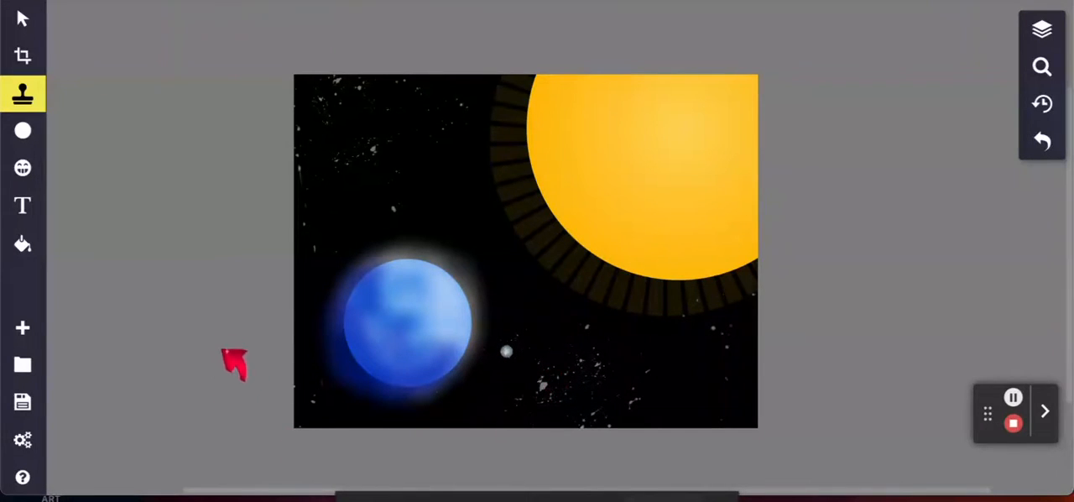